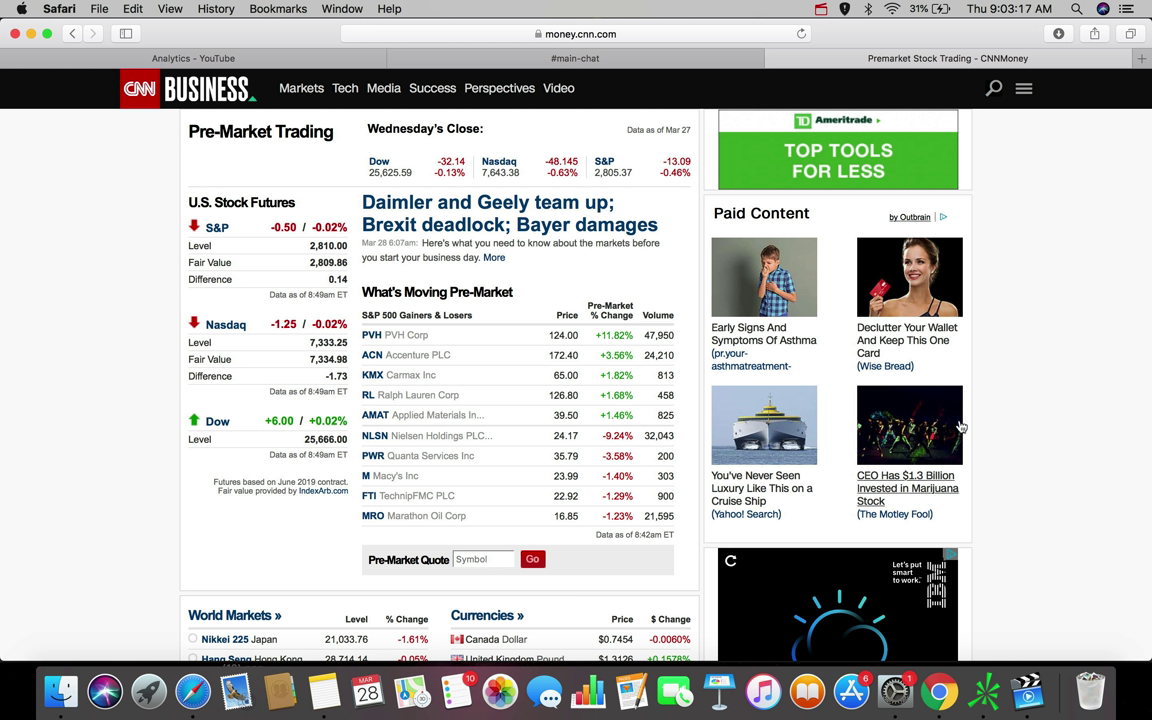
Step: Load SPY at 5 days of 5-minute bars, then switch the chart to SPX
click(985, 693)
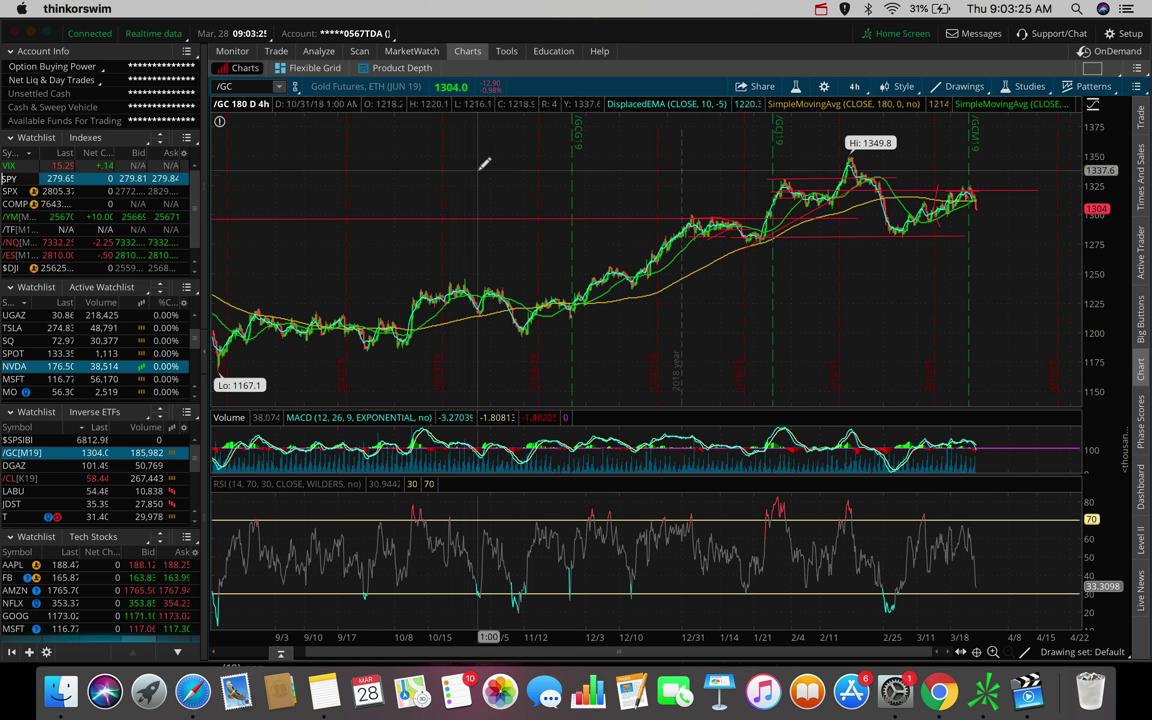
text(SPY)
key(Return)
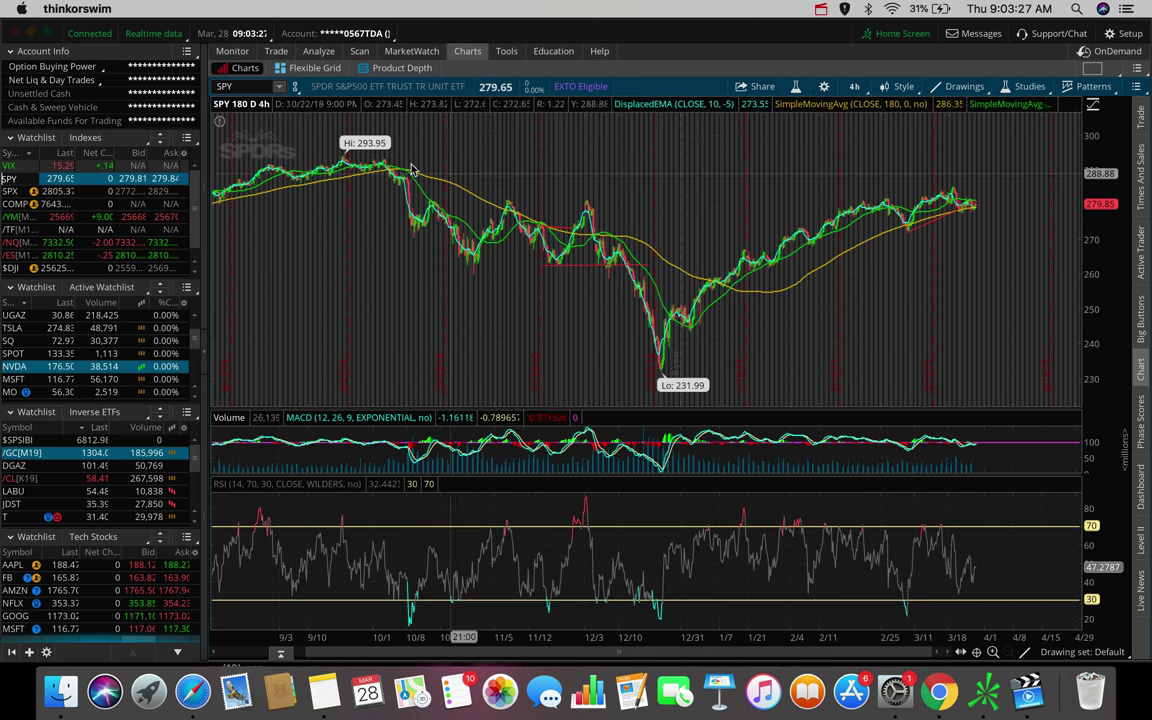
click(854, 86)
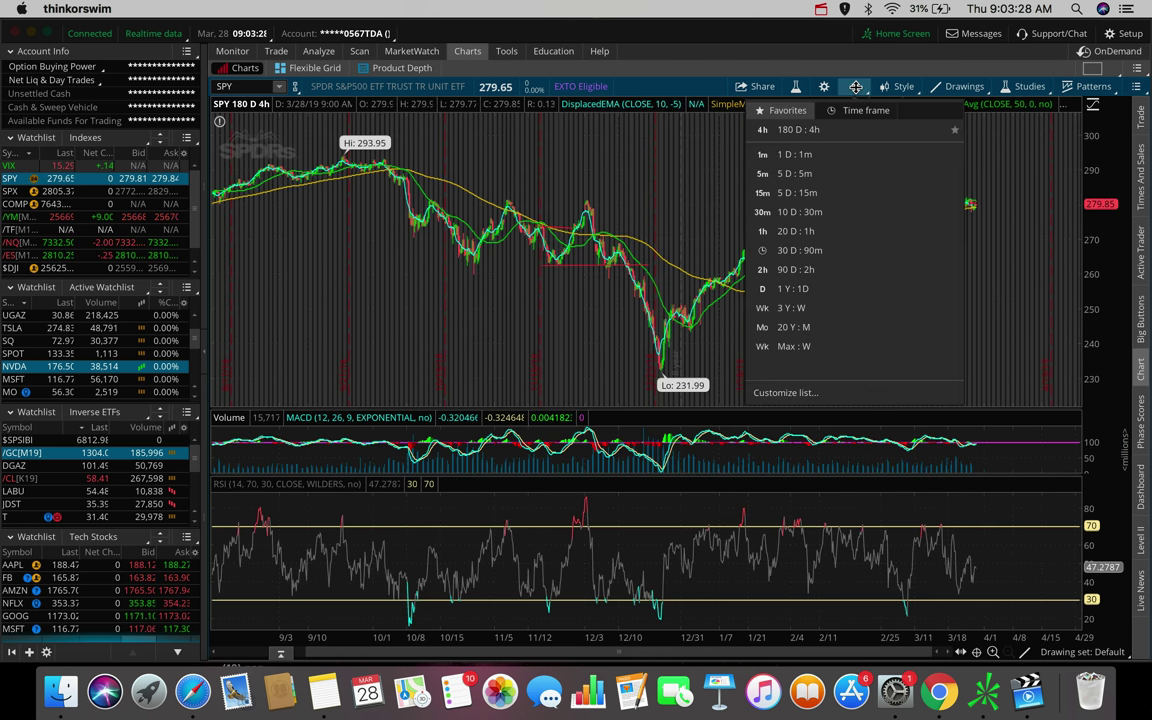
click(825, 173)
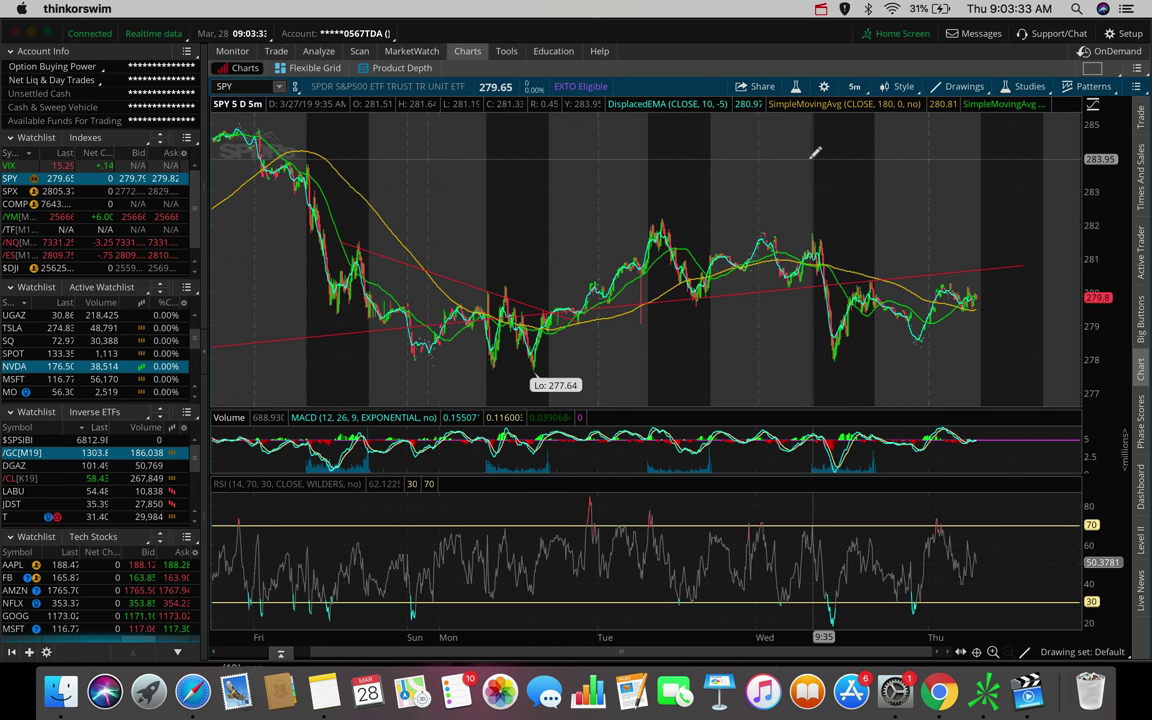
click(12, 191)
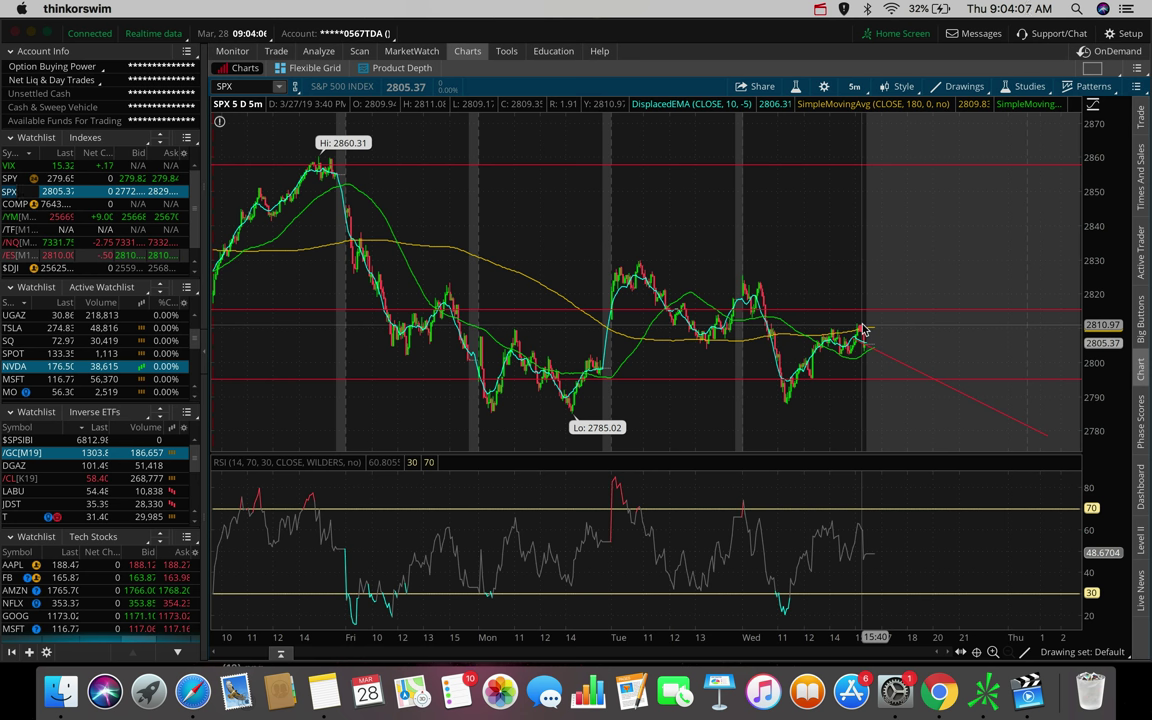
click(863, 332)
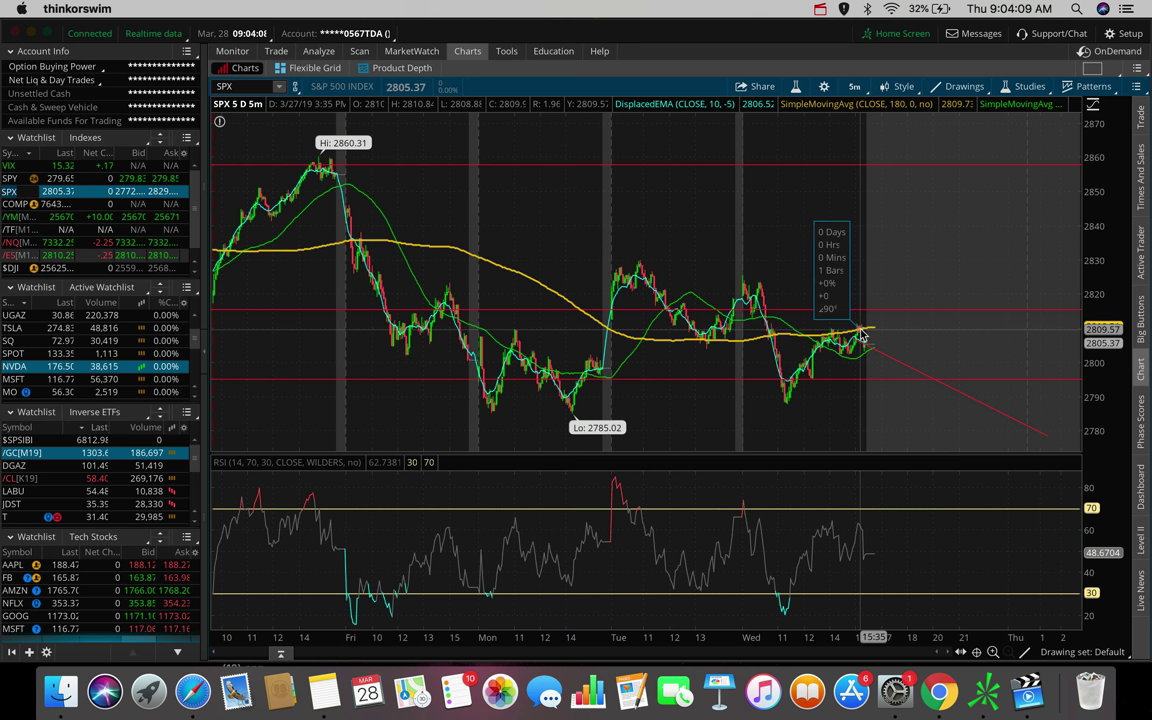
double_click(863, 332)
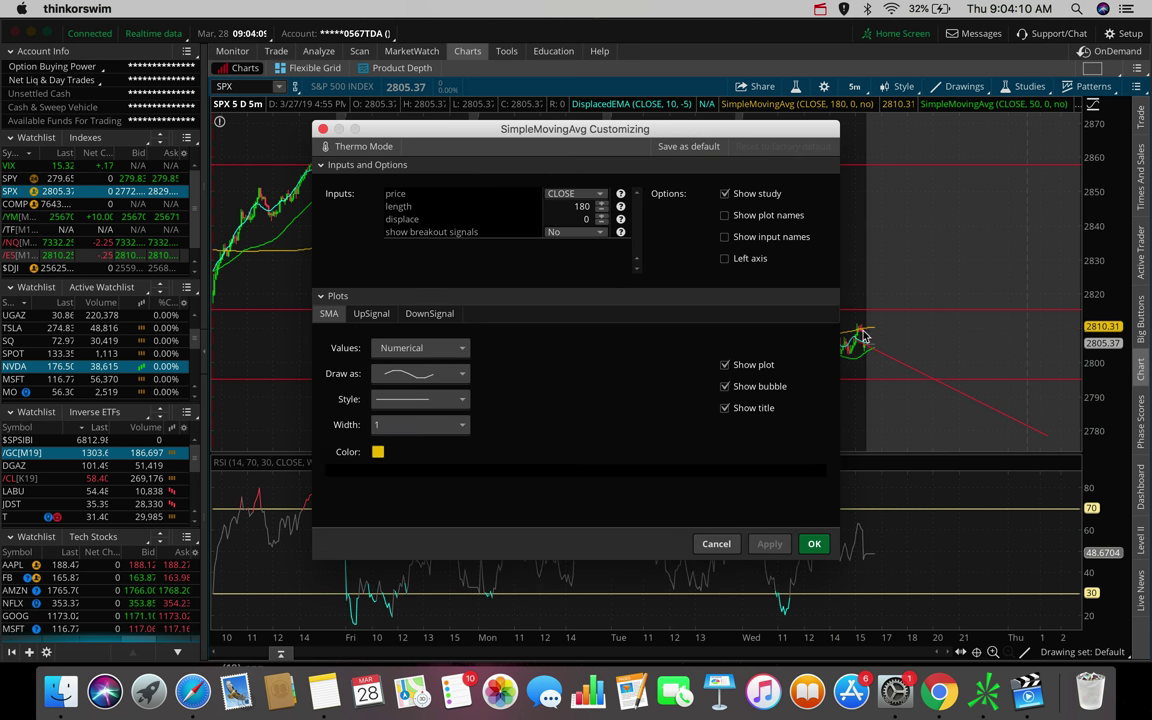
click(712, 542)
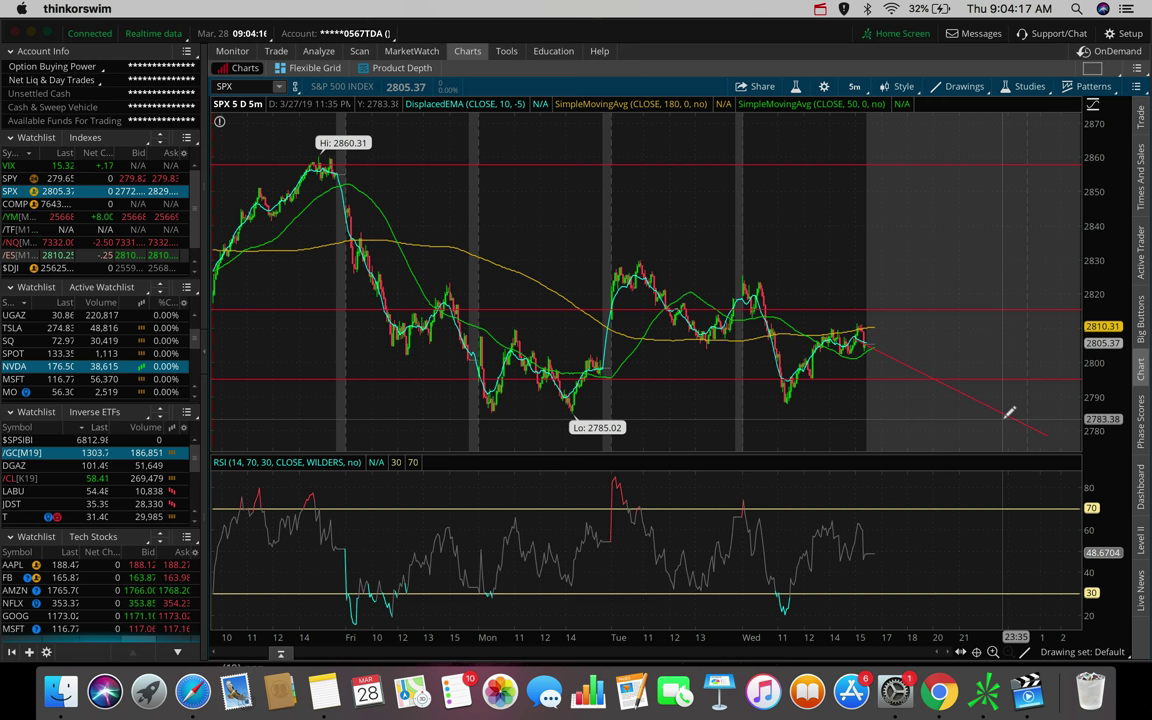
Step: Chart SPY at 10 days of 30-minute bars and anchor a downward red trendline near the latest price
click(10, 178)
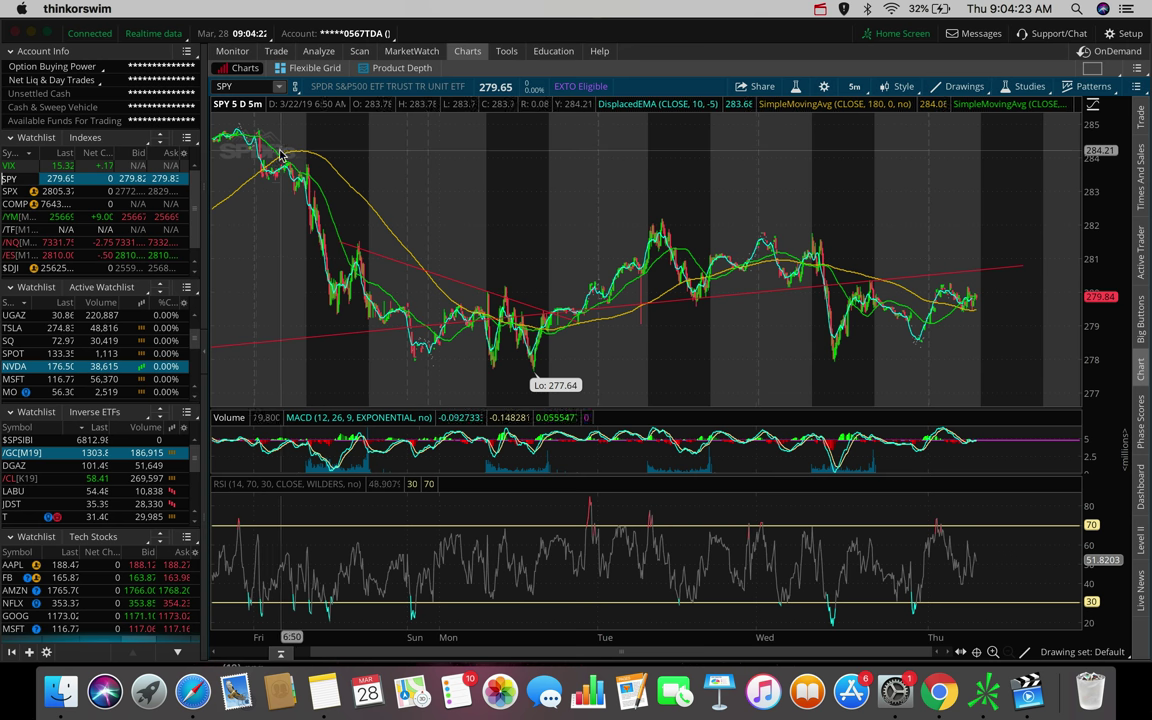
click(848, 84)
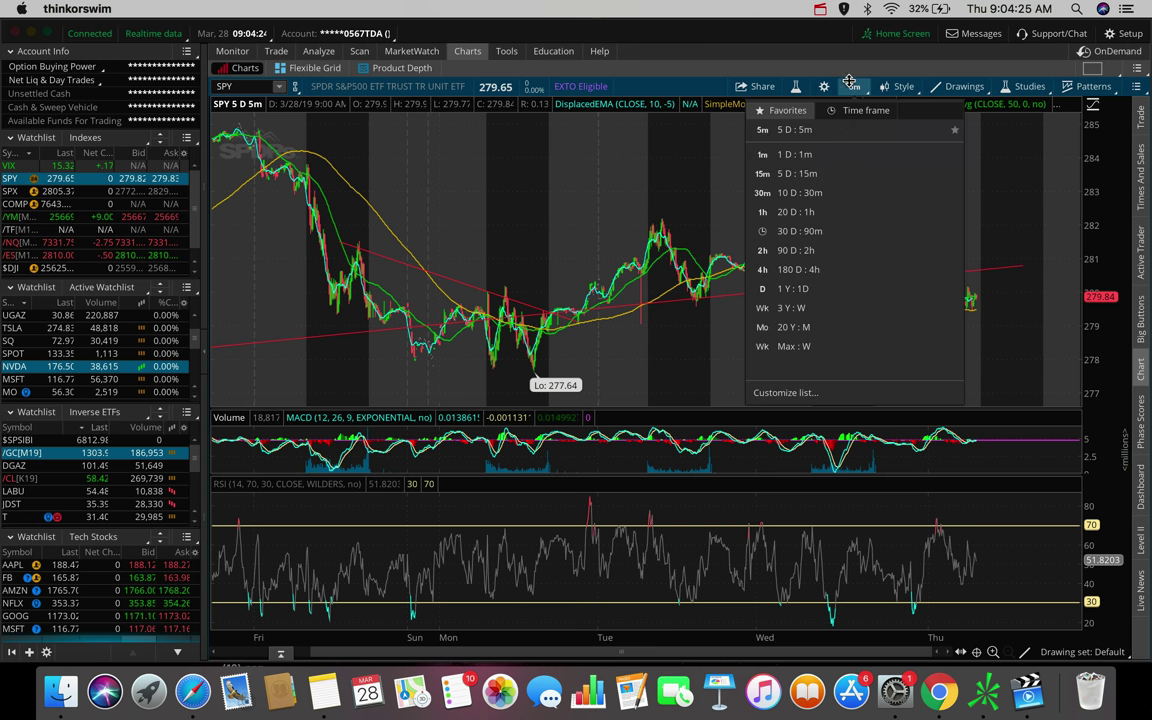
click(829, 199)
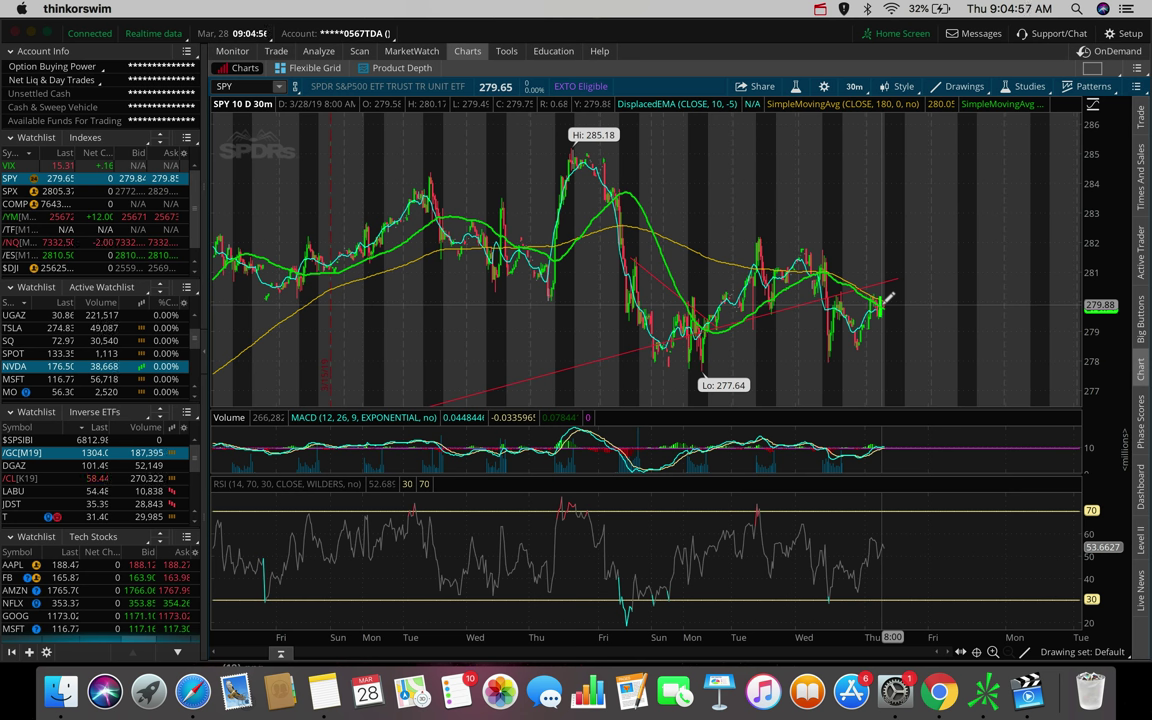
click(882, 298)
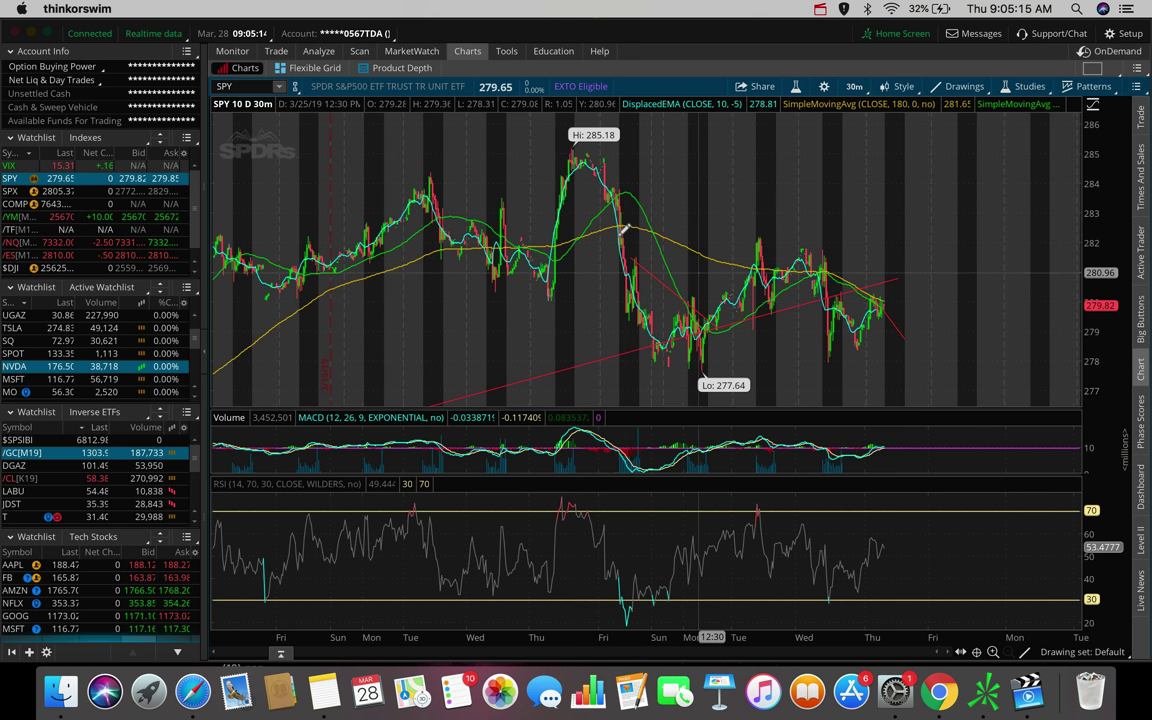
Step: Zoom the SPY 30-minute chart into the 3/25–3/29 range
drag(966, 240, 471, 162)
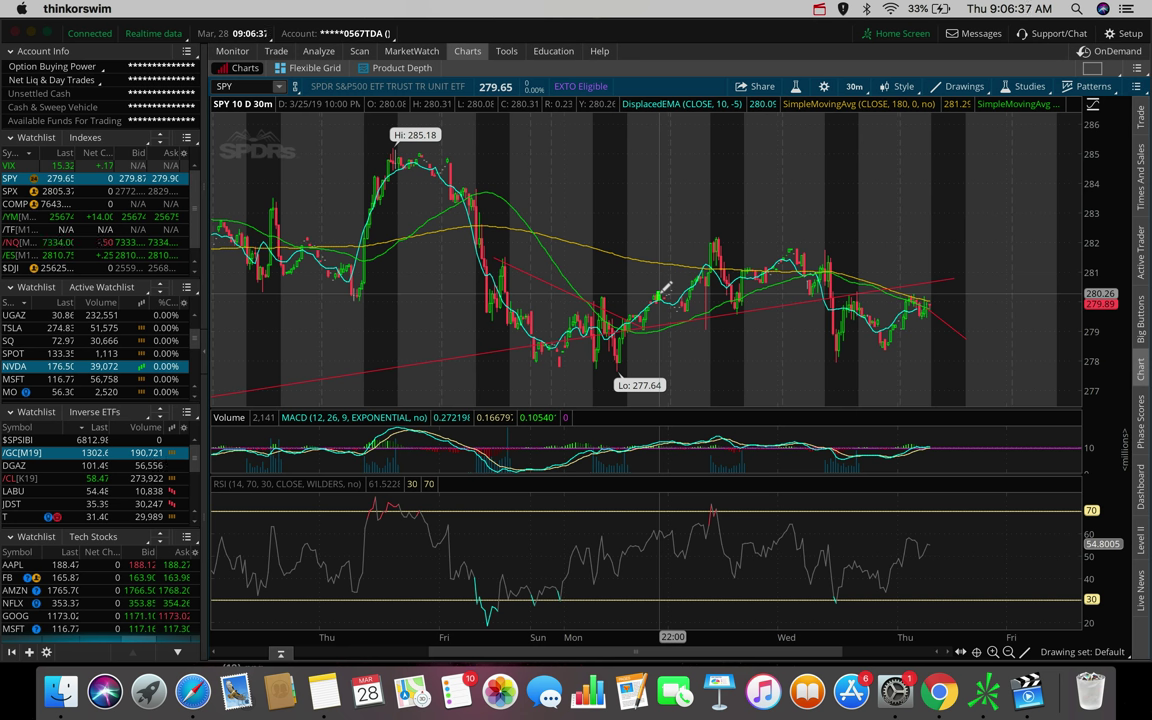
Step: Switch SPY to 5 days of 5-minute bars, then to 1 day of 1-minute bars
click(856, 88)
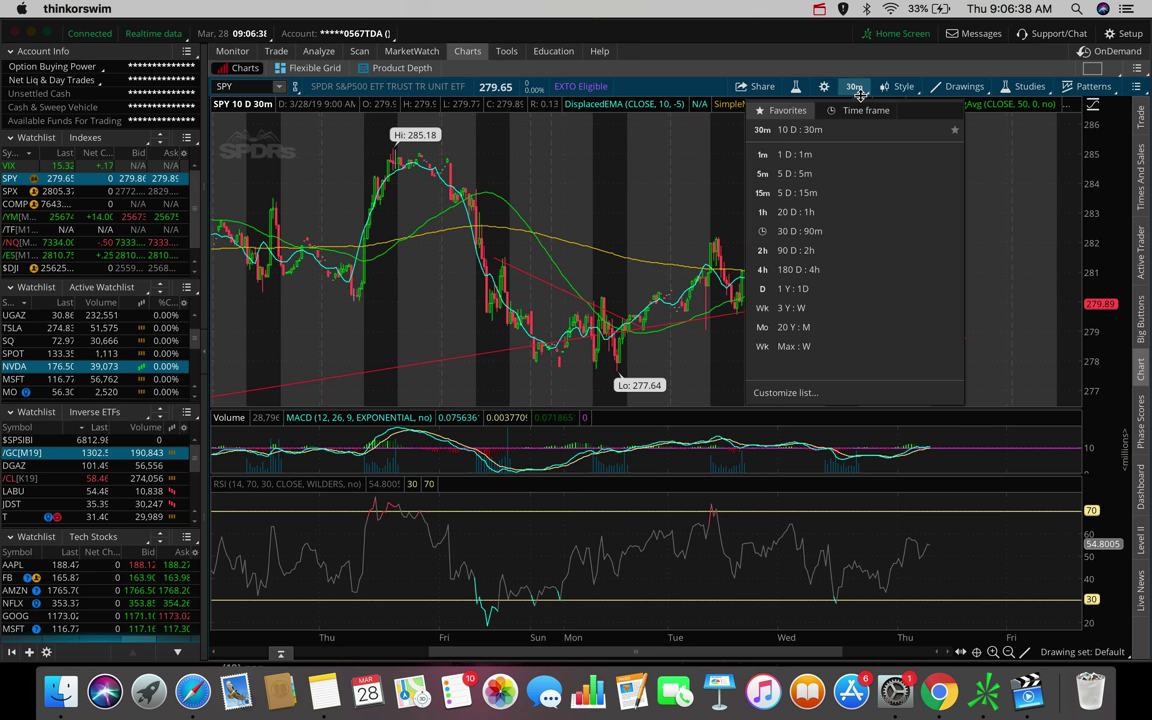
click(829, 175)
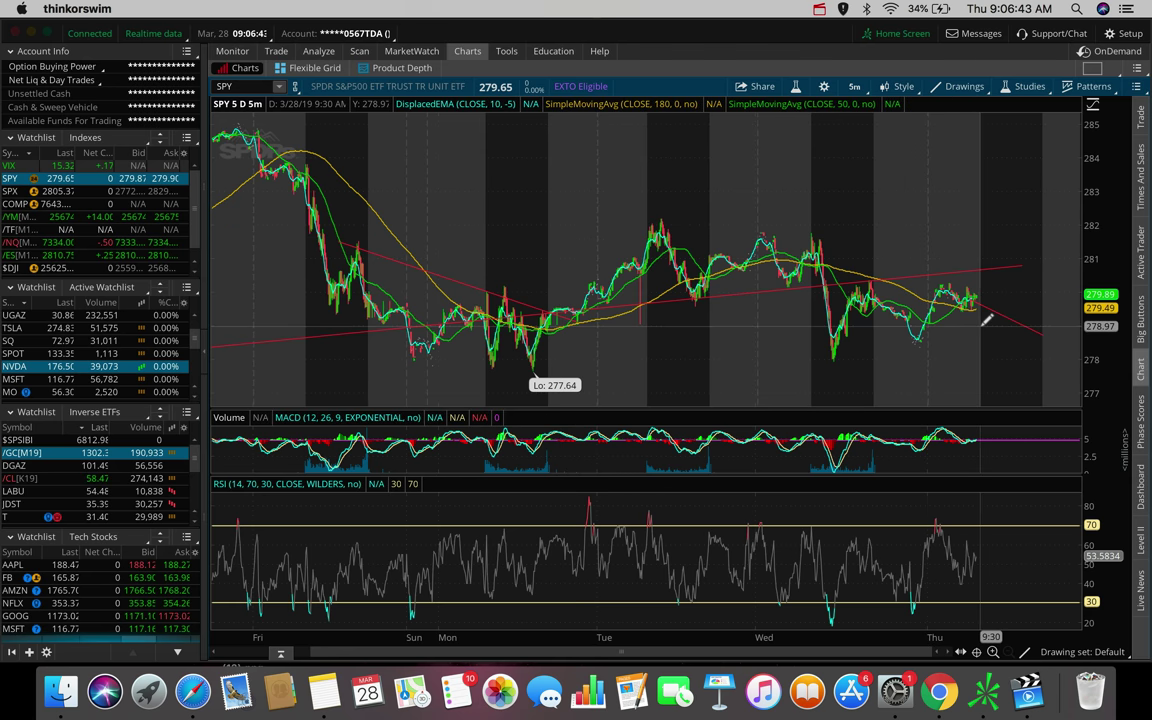
click(854, 86)
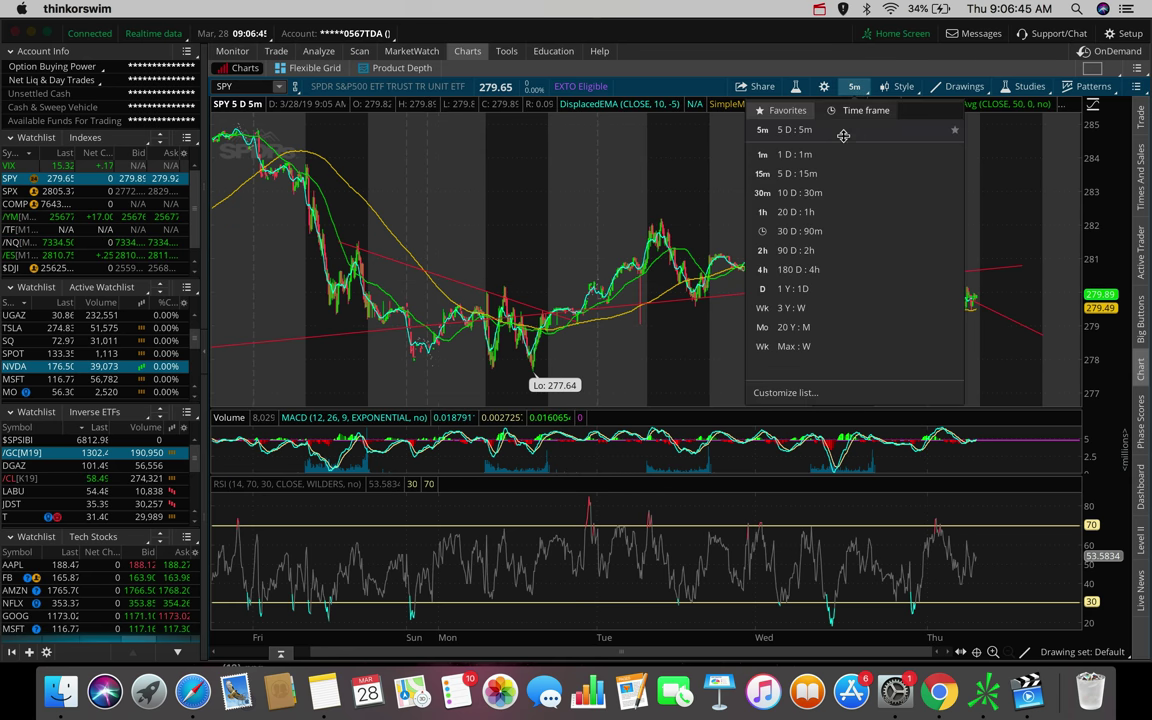
click(834, 153)
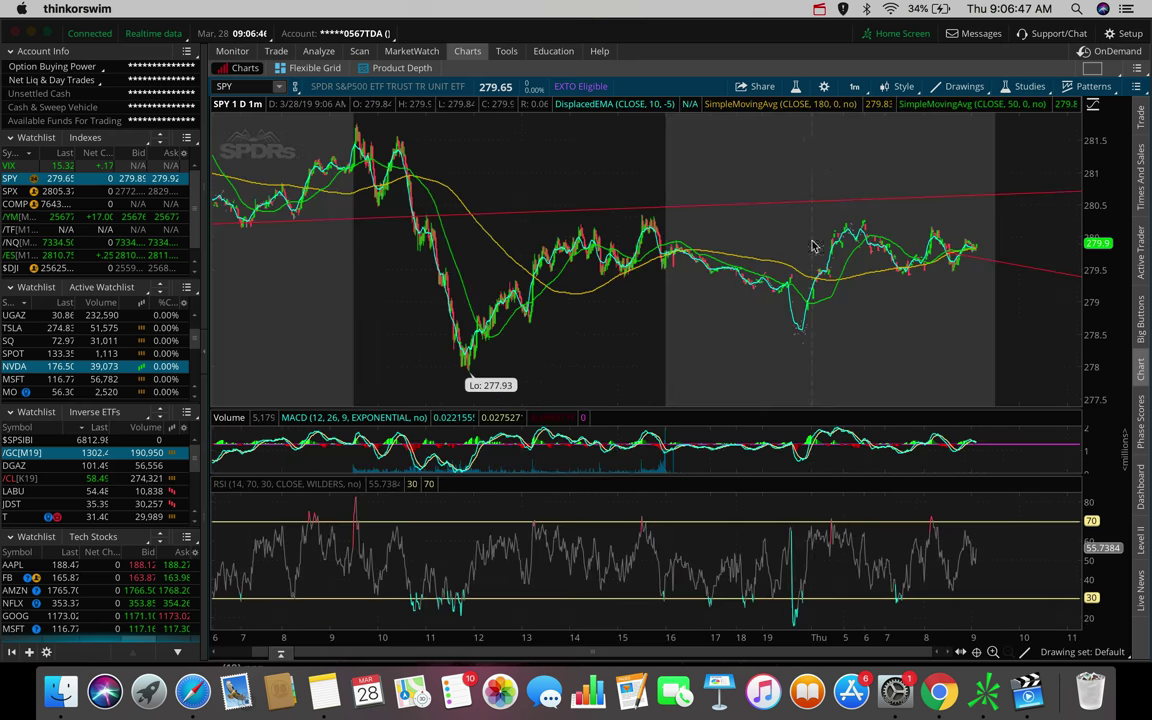
Step: Draw a red trendline from the morning peak along the falling highs and extend it right to about 279.24
click(824, 213)
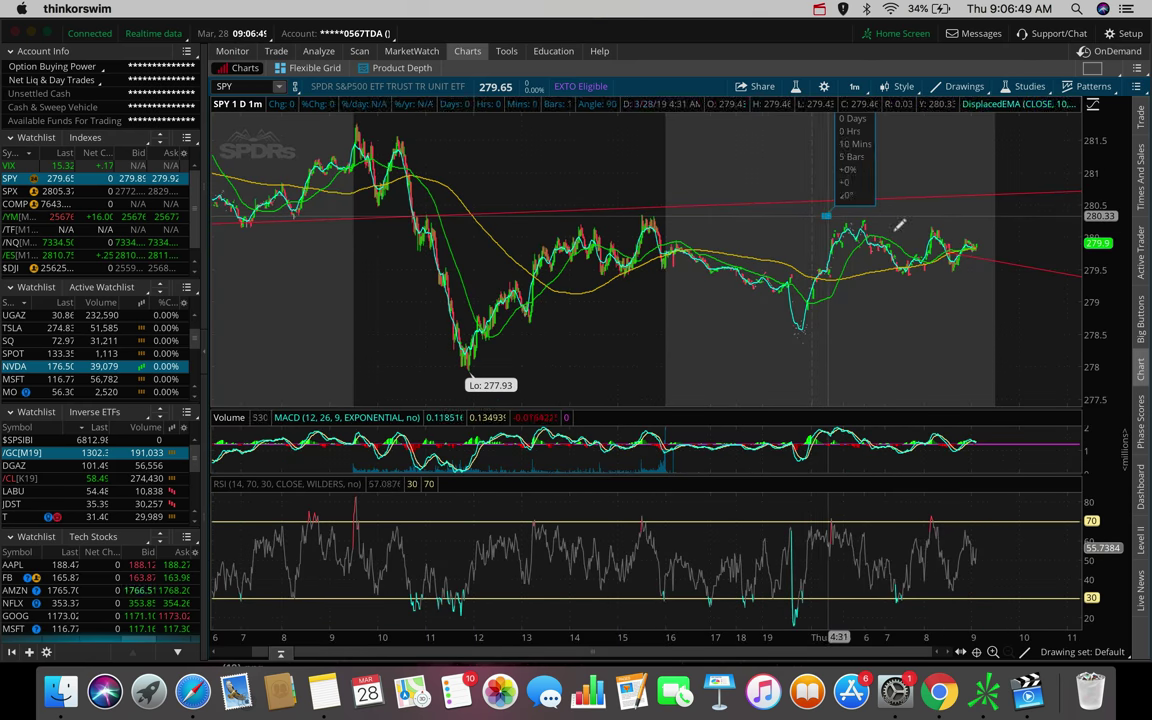
click(987, 241)
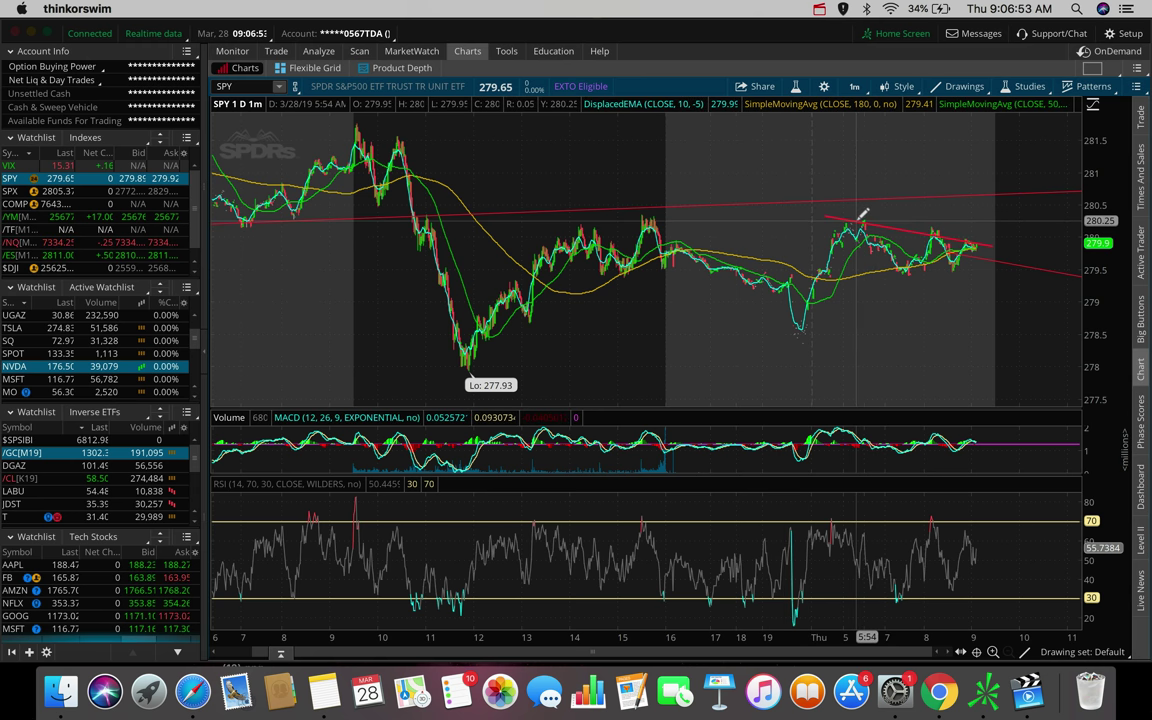
mouse_move(862, 215)
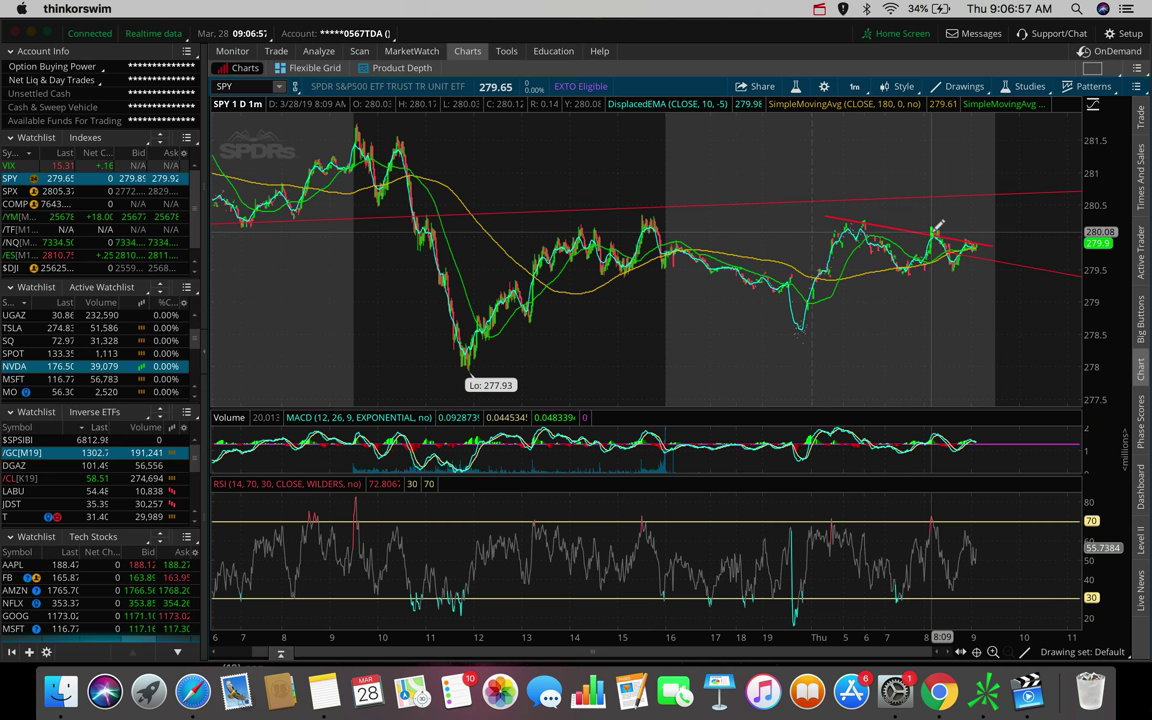
mouse_move(985, 241)
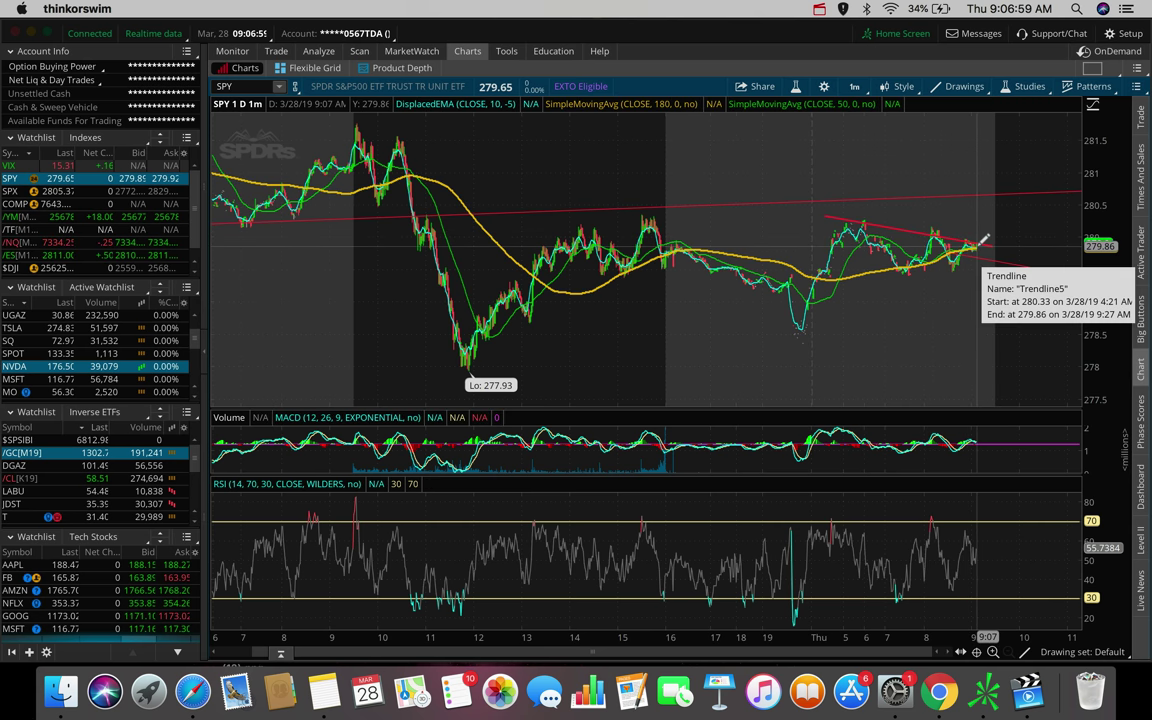
drag(985, 241, 1038, 284)
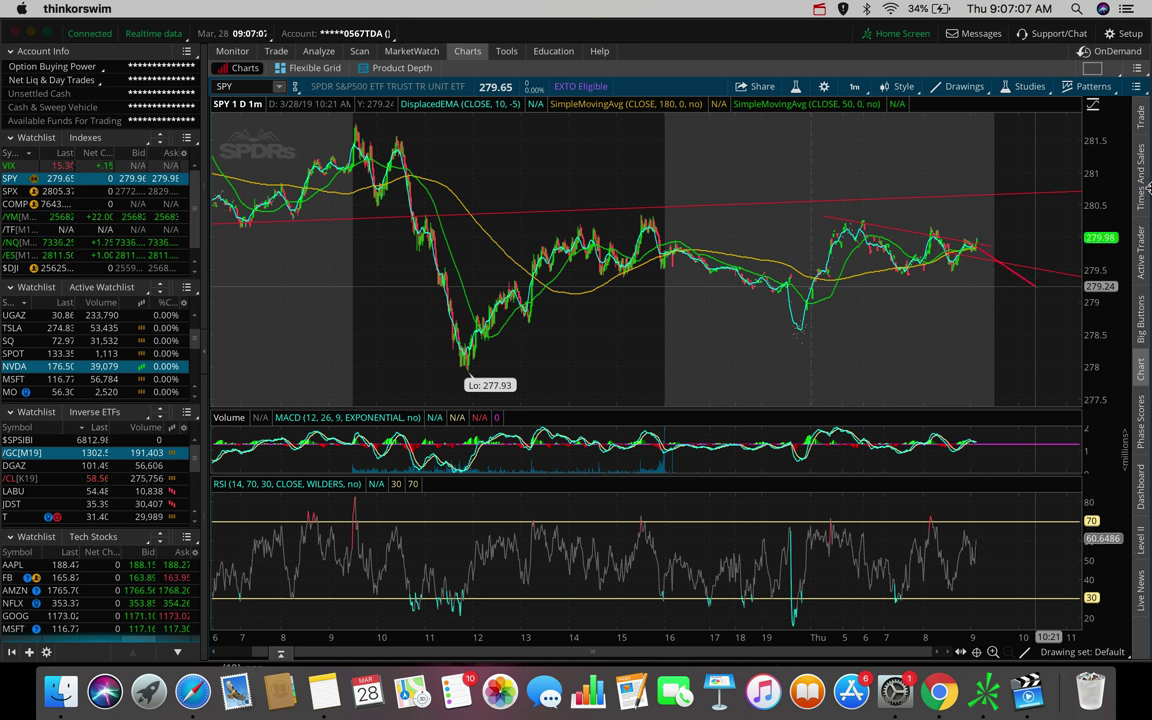
Step: Set the chart to 180 days of 4-hour bars and move down the watchlist to SPX
click(854, 86)
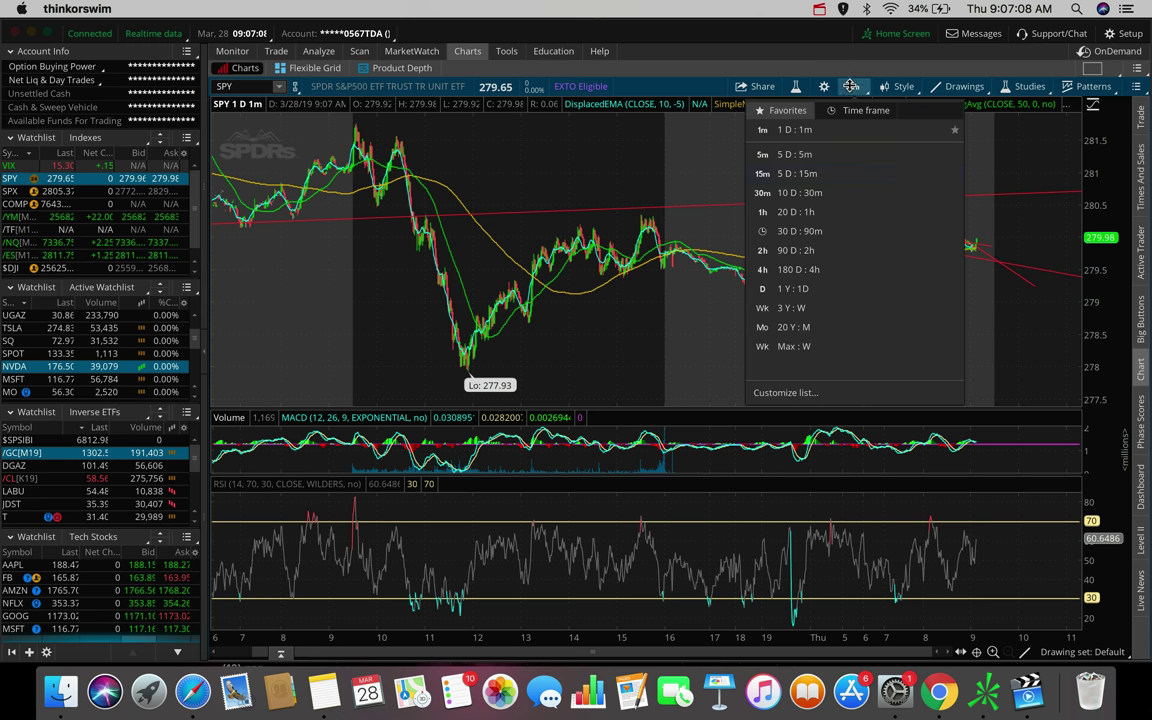
click(824, 271)
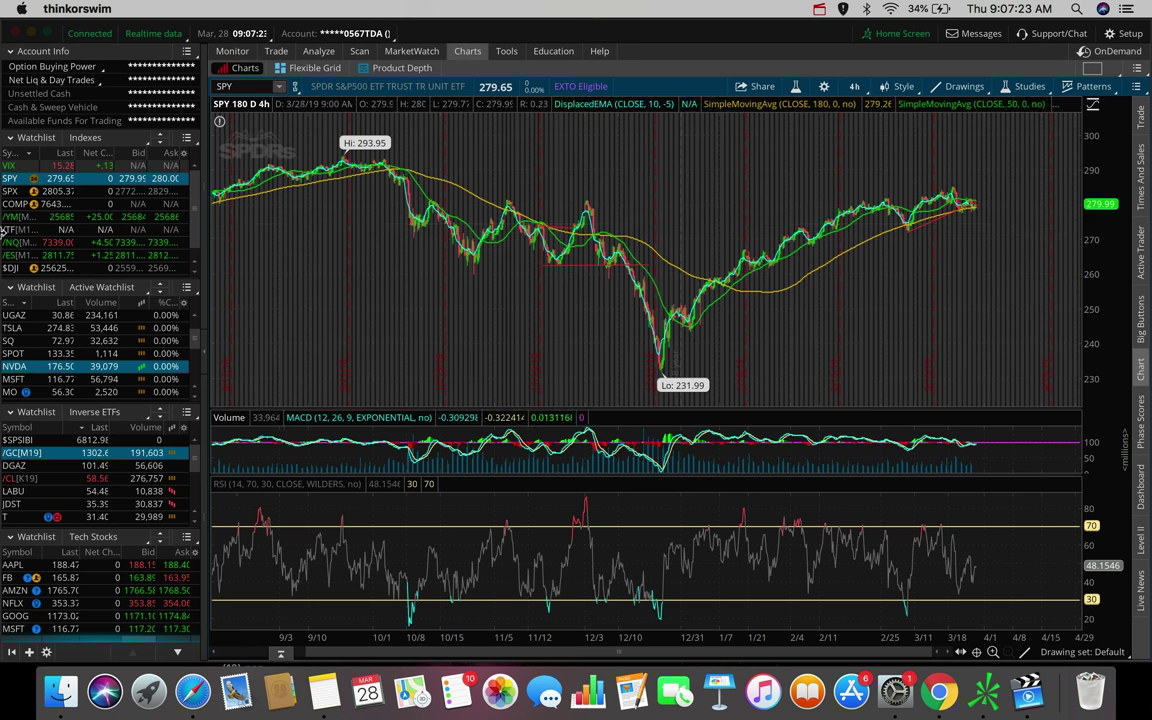
key(Down)
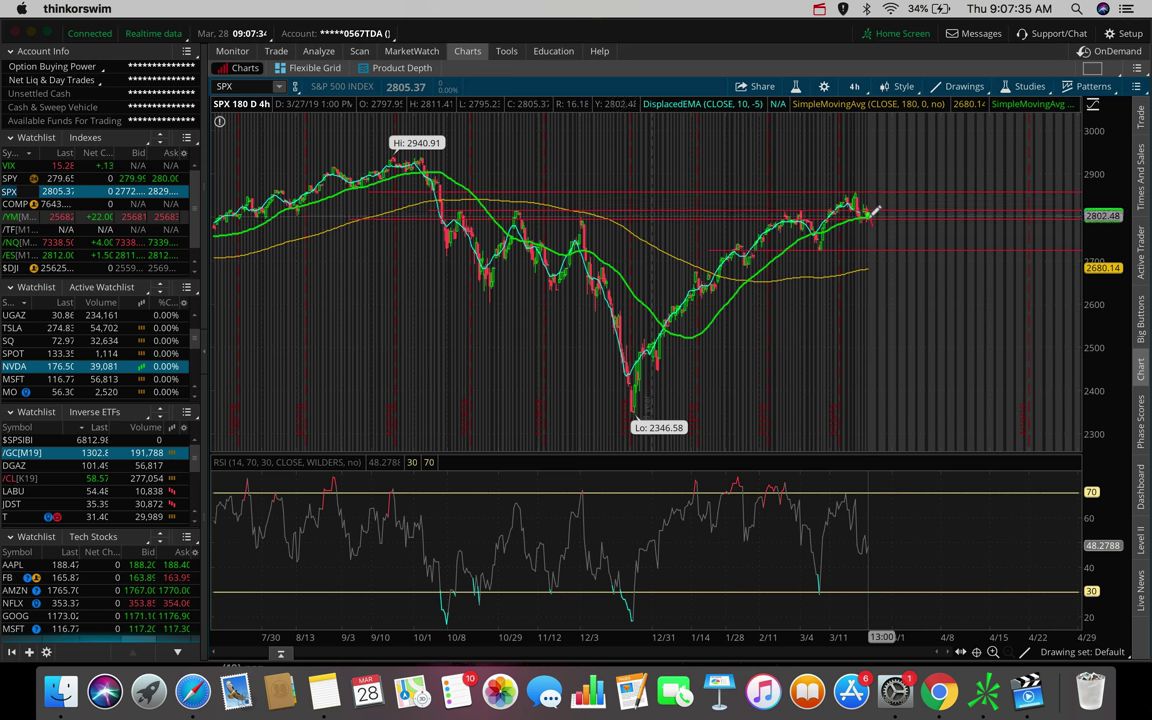
Step: Draw upward and downward scenario lines from SPX's latest price, the falling one toward 2680
mouse_move(870, 215)
mouse_down()
mouse_move(910, 155)
mouse_move(902, 172)
mouse_up()
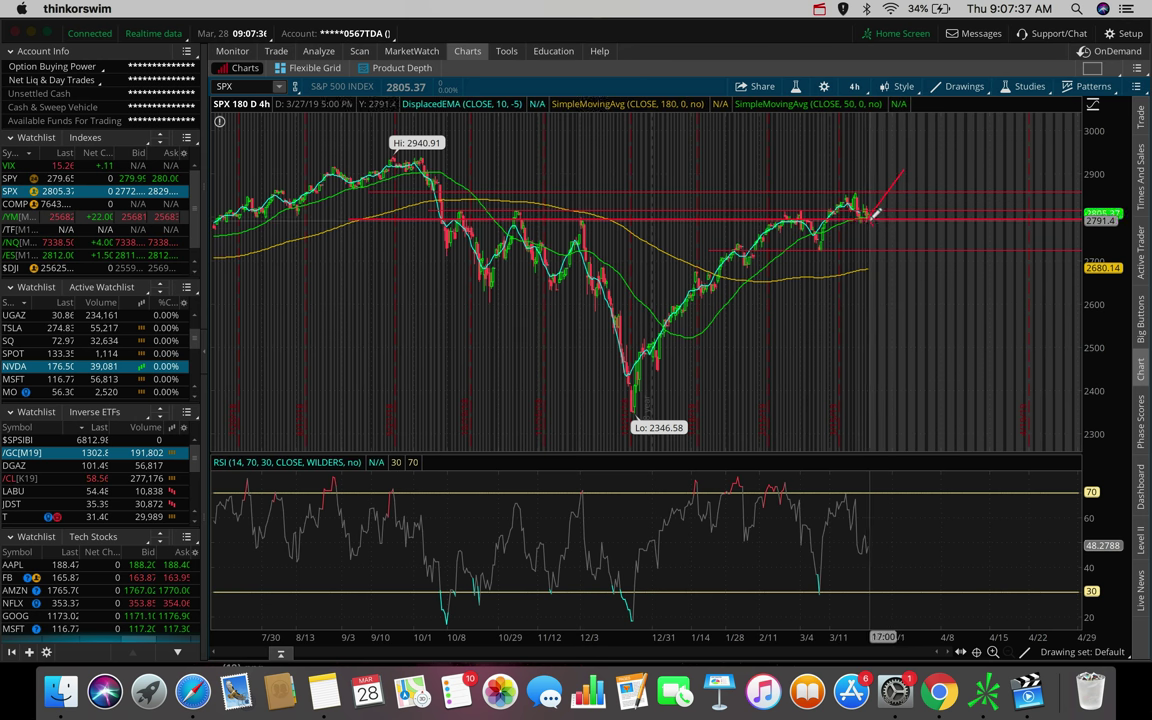
drag(868, 215, 912, 265)
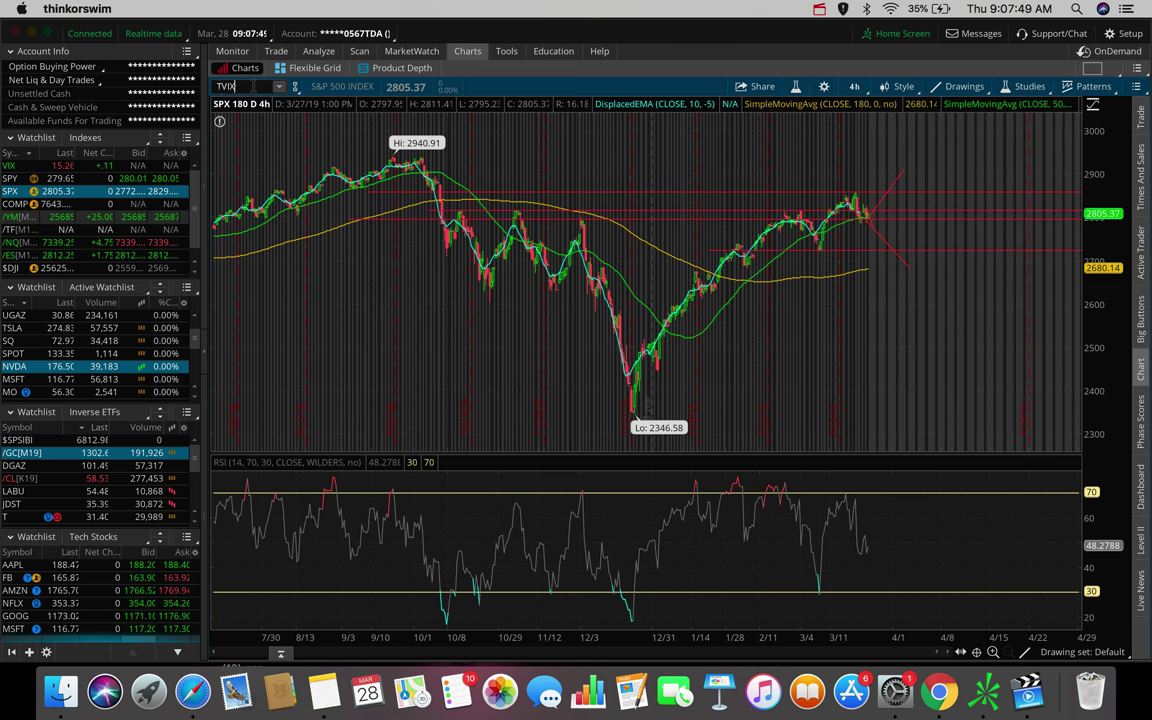
Step: Load the TVIX chart at 180 days of 4-hour bars
key(Return)
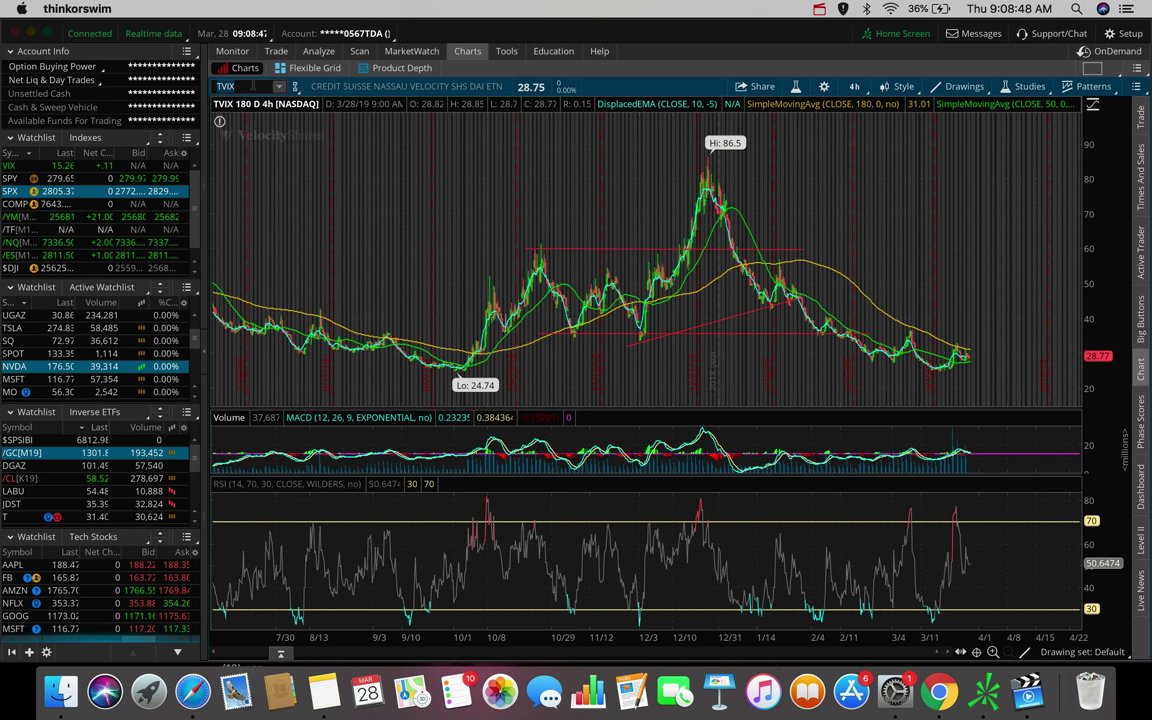
Step: Load TSLA from the symbol lookup and start measuring from its latest bars
click(249, 86)
text(TSL)
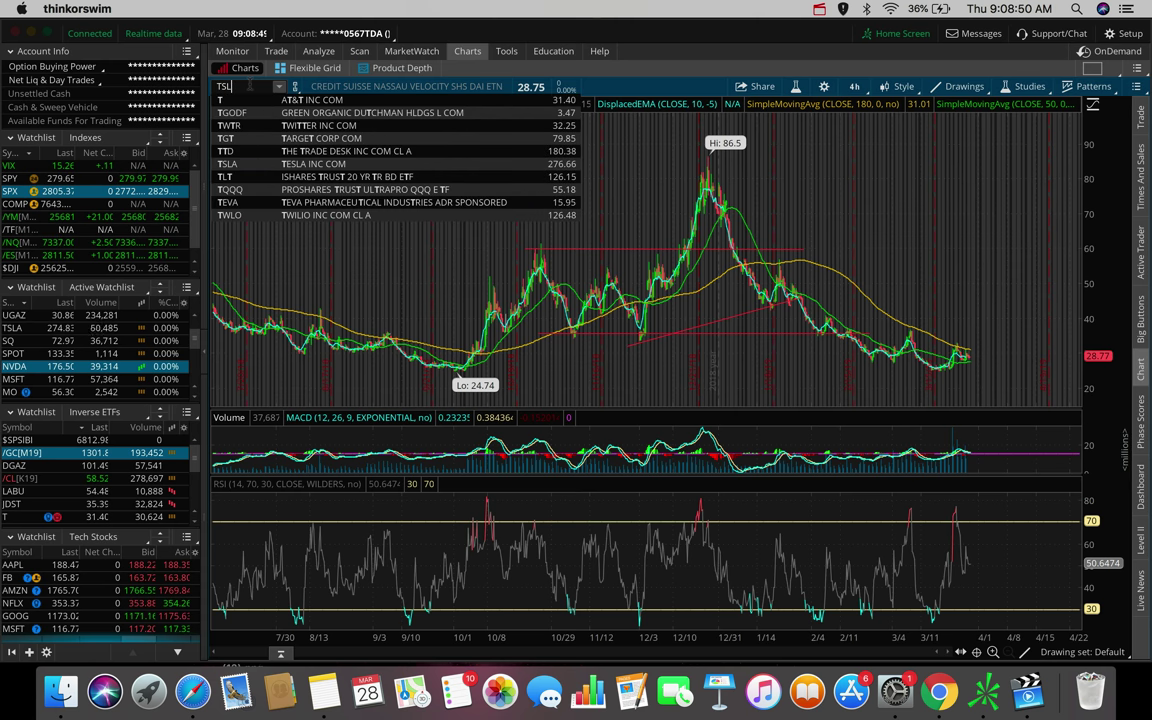
text(A)
key(Return)
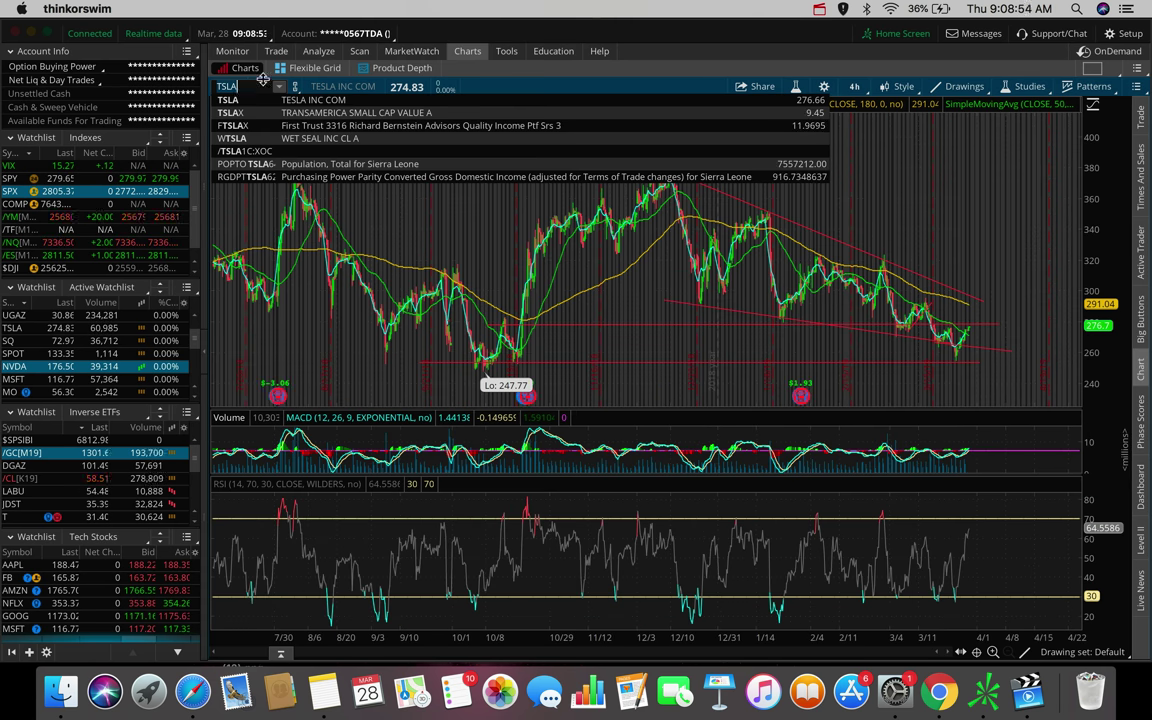
click(1050, 250)
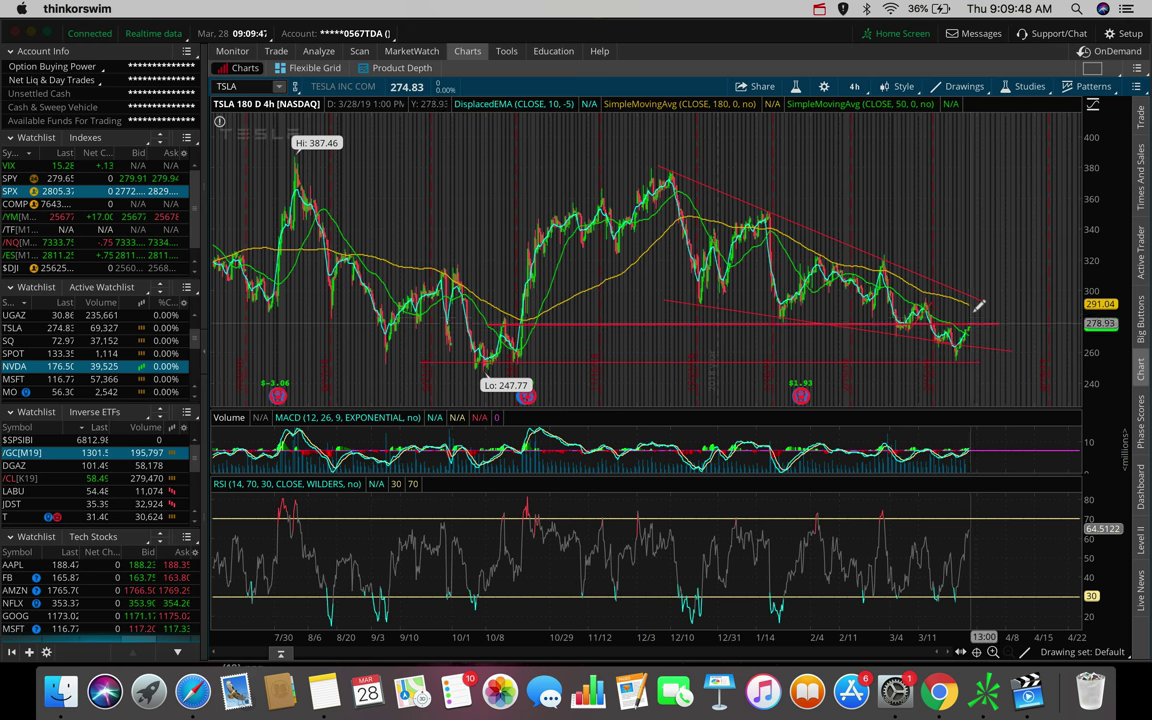
click(978, 325)
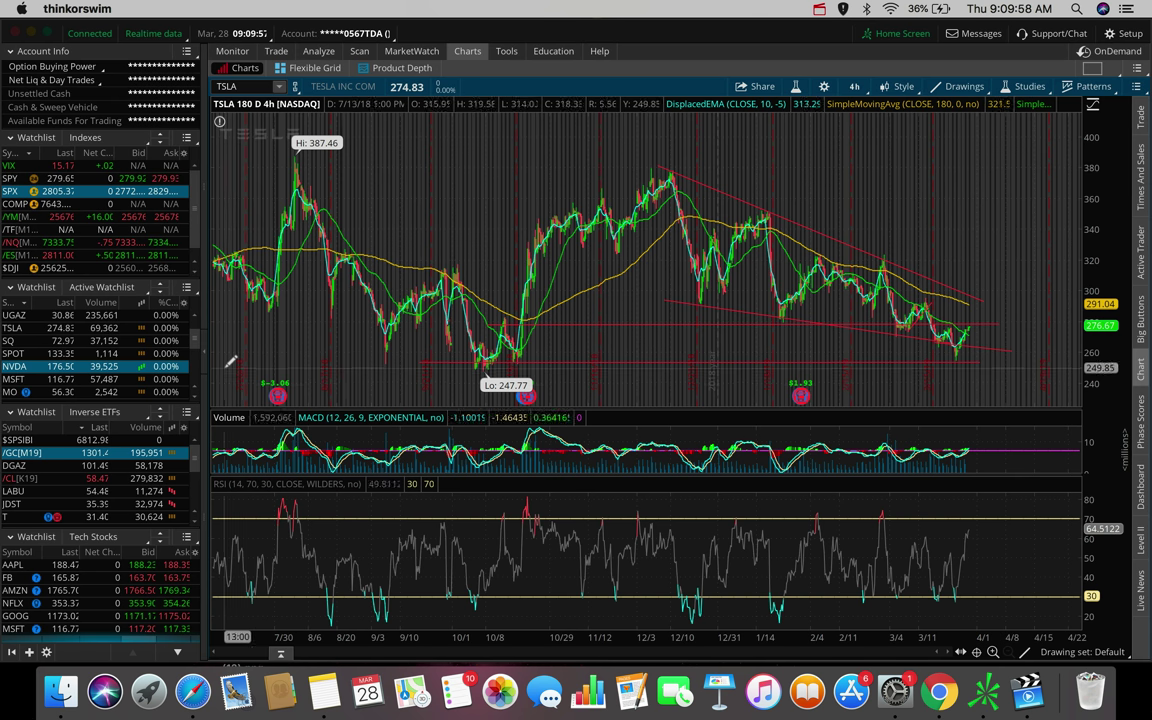
Step: Switch to NVDA from the watchlist and zoom into its late-January to March prices
scroll(48, 380, up, 1)
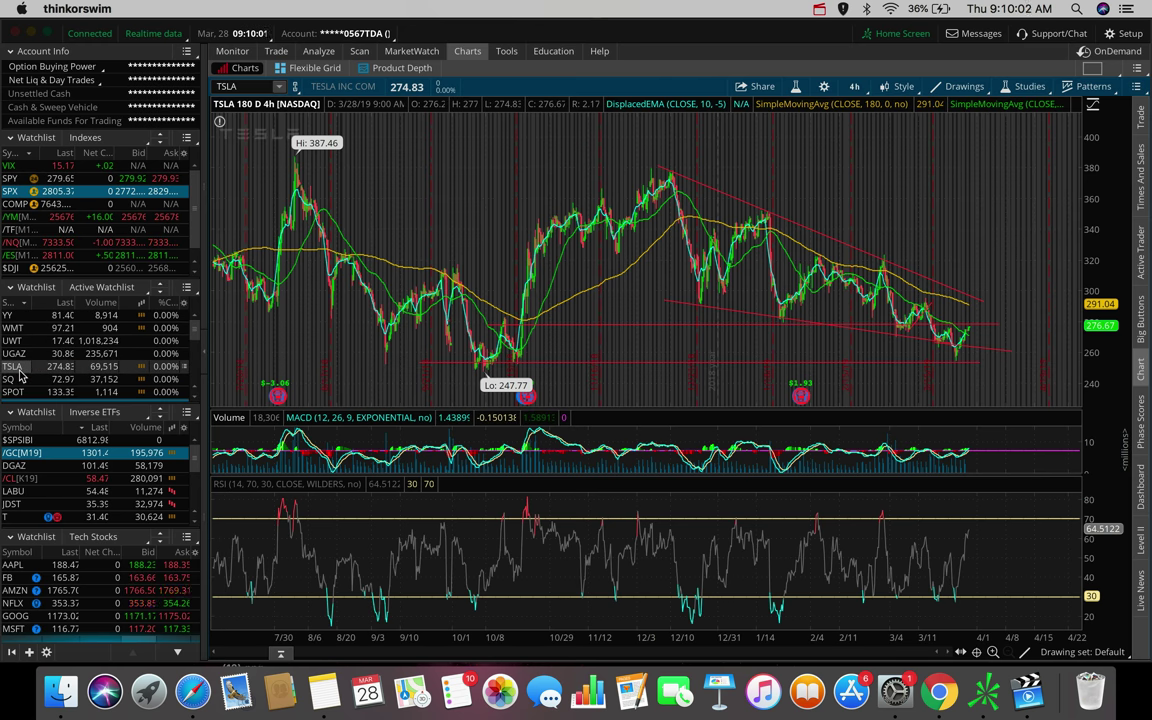
scroll(19, 375, down, 2)
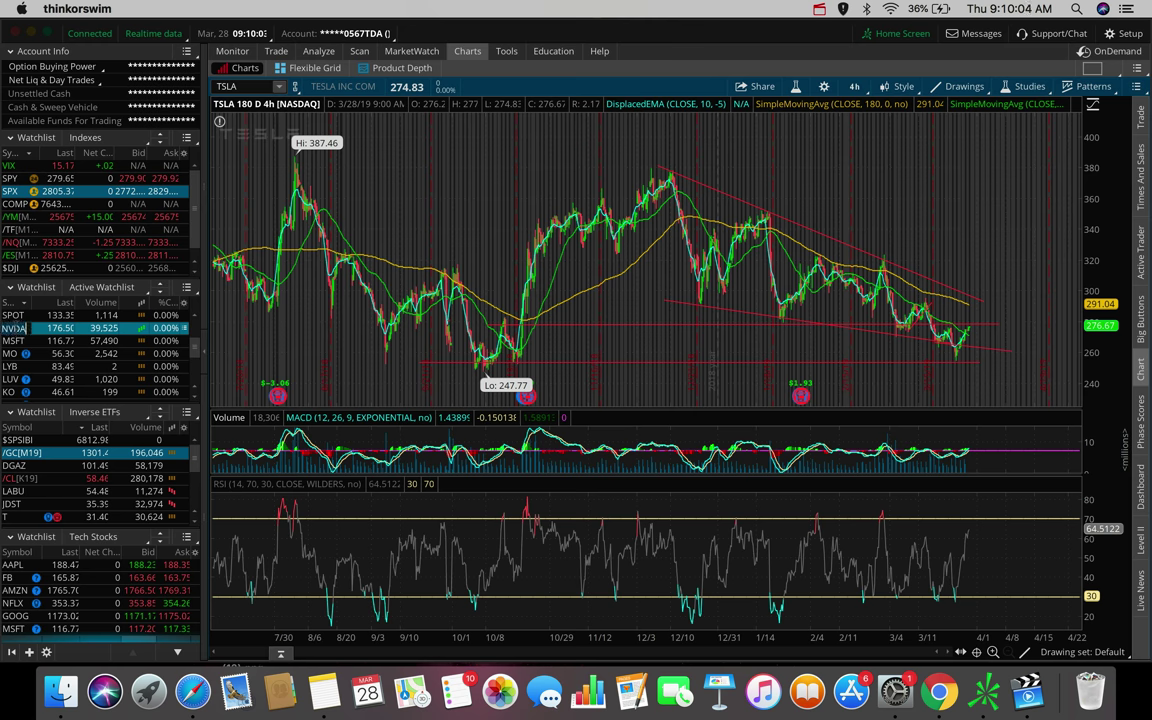
click(18, 330)
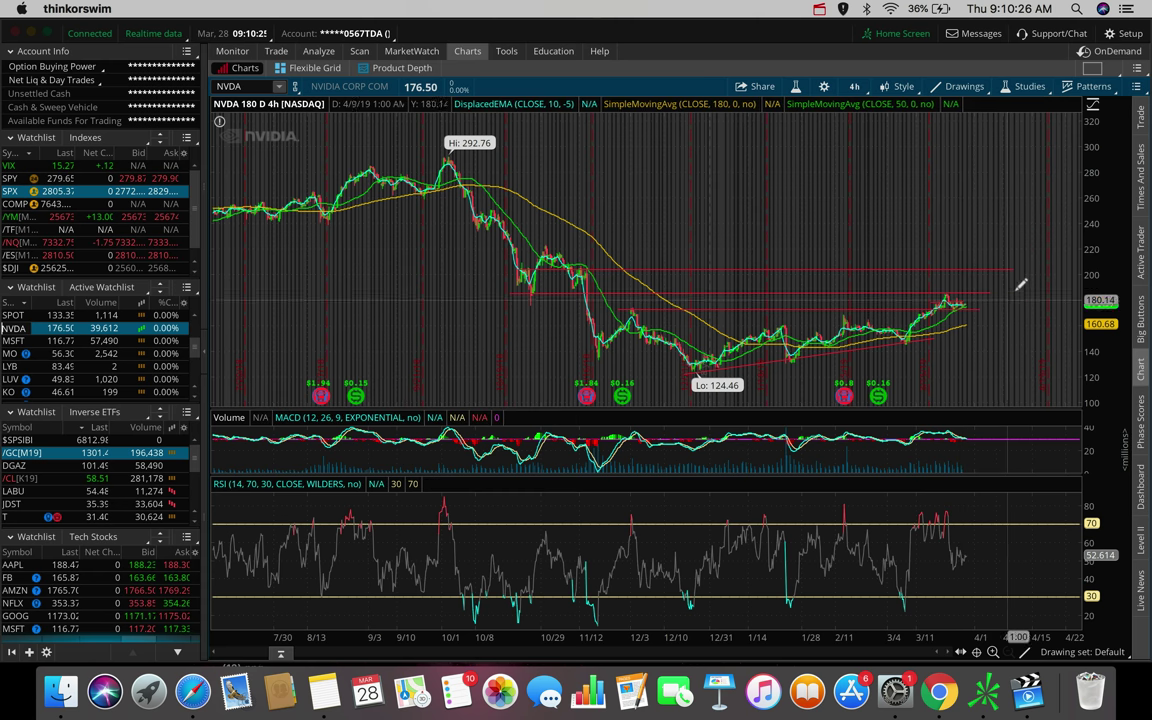
drag(1020, 285, 810, 290)
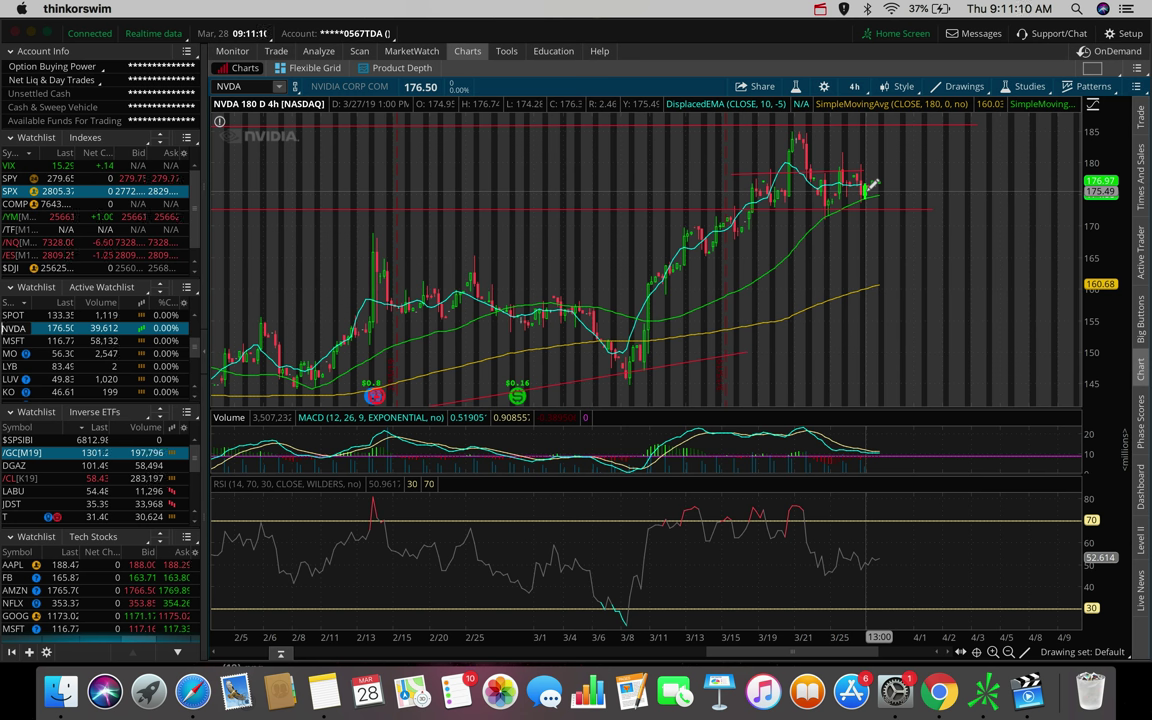
Step: Set NVDA to 5 days of 5-minute bars and draw downward and upward scenario lines from its latest price
click(857, 88)
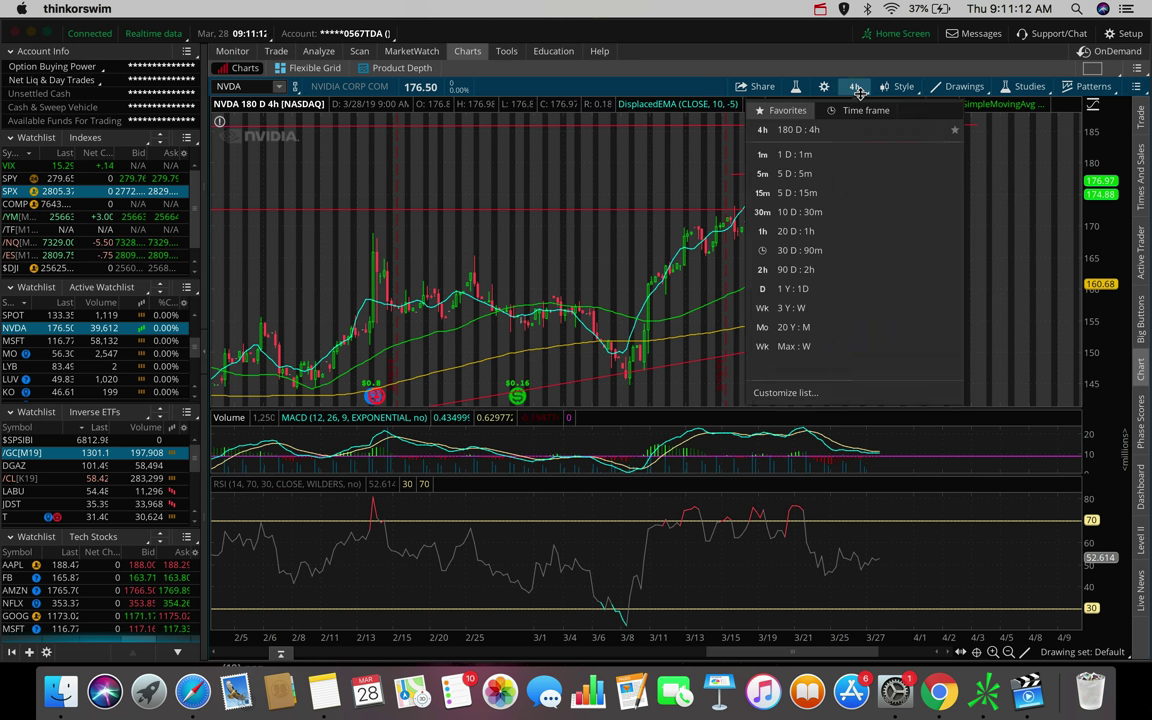
click(851, 174)
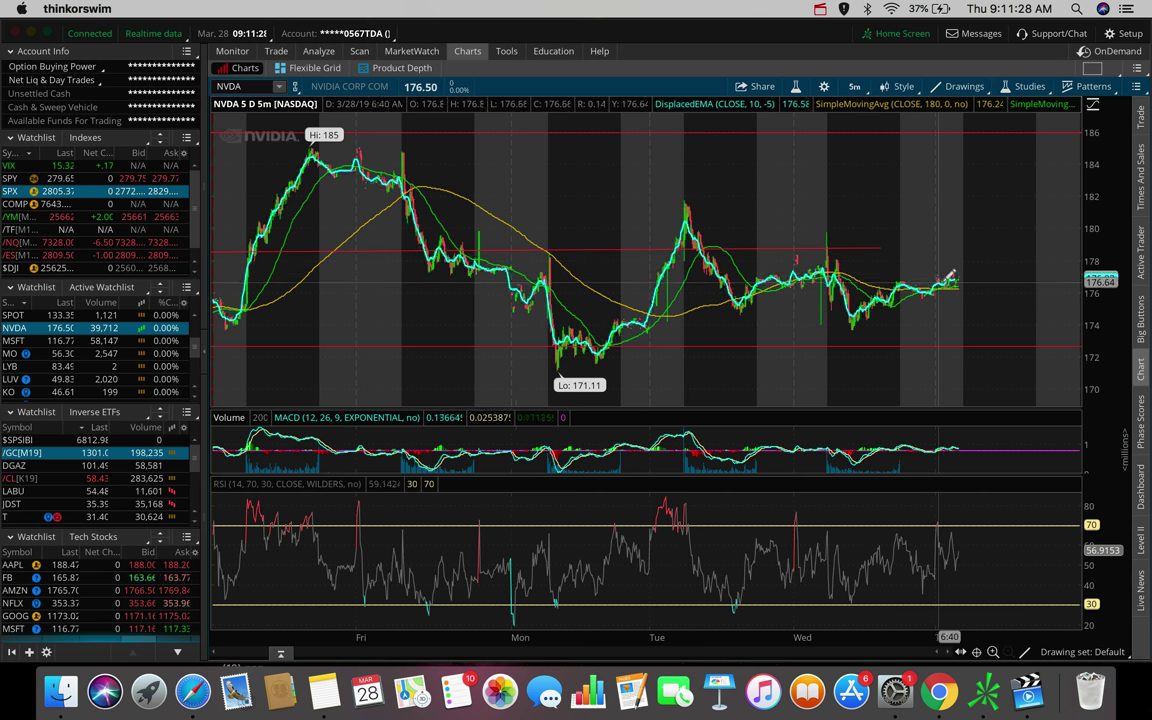
drag(955, 281, 1002, 314)
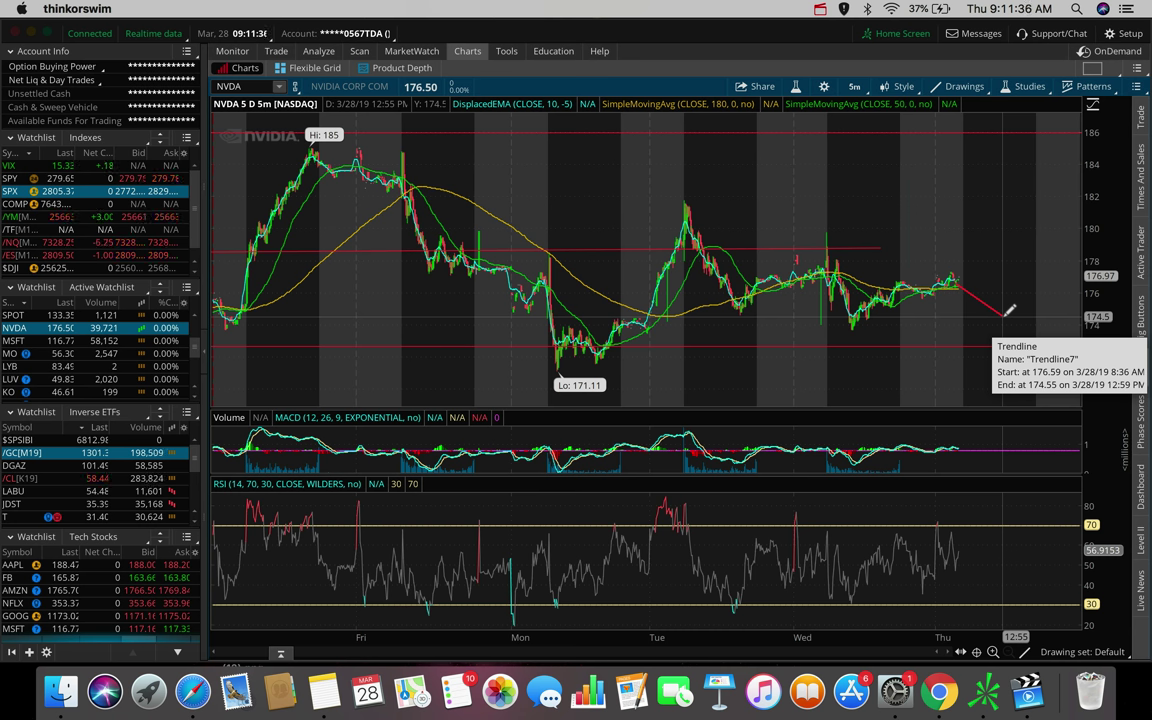
drag(952, 282, 986, 189)
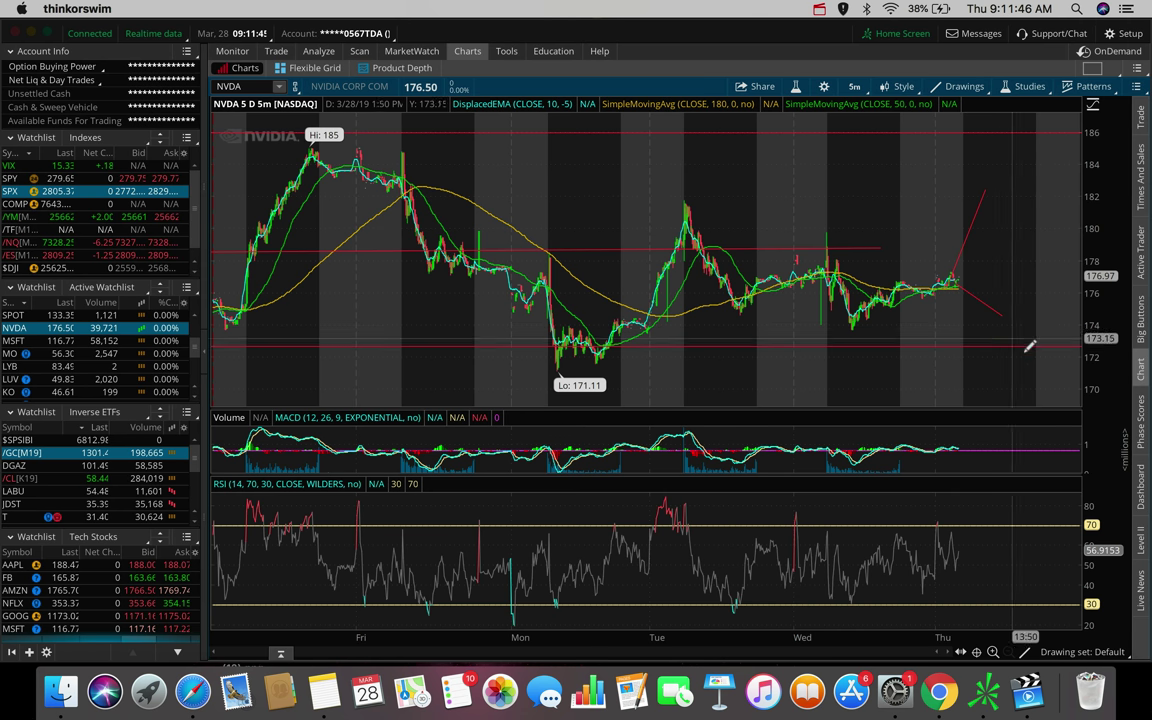
click(854, 86)
Step: Choose 180 D : 4h for the NVDA chart
click(843, 266)
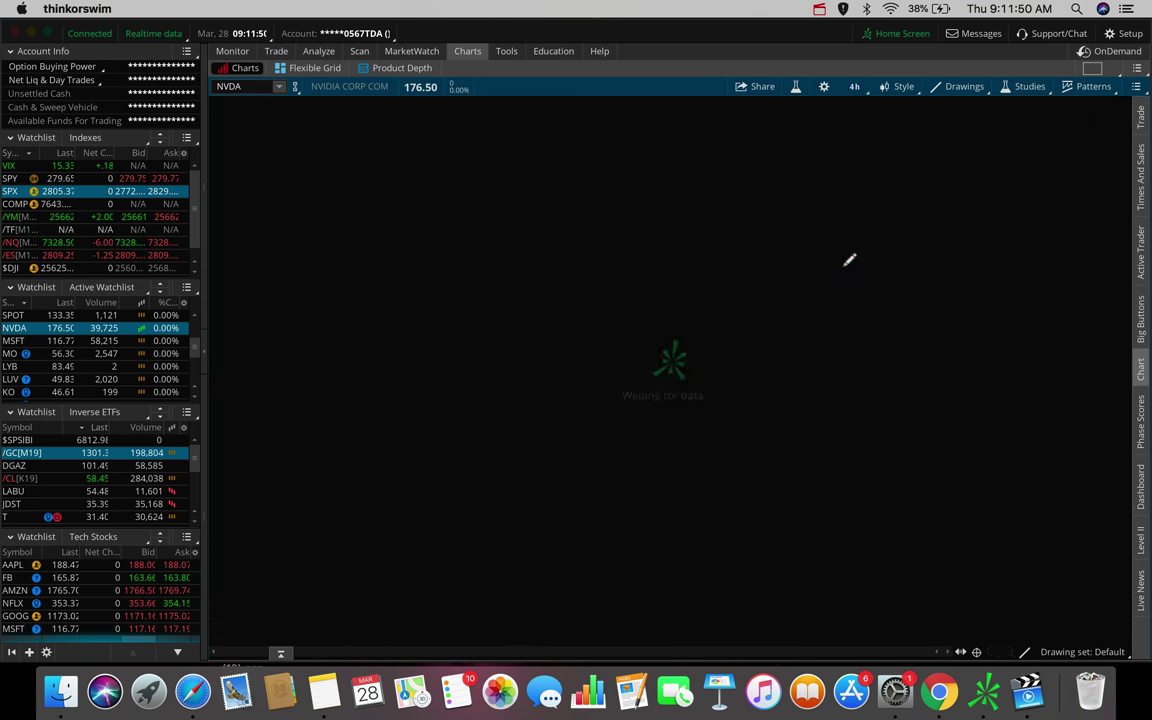